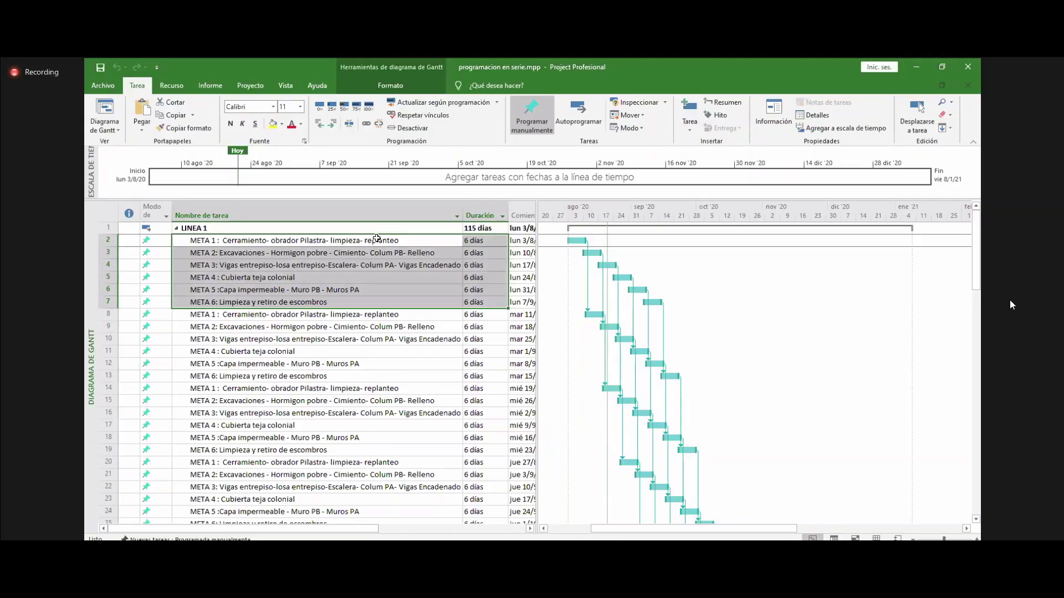
Examine the first META 1 and META 2 tasks under LINEA 1 in the Gantt task list.
{"action": "left_click", "coordinate": [374, 240]}
{"action": "left_click", "coordinate": [348, 250]}
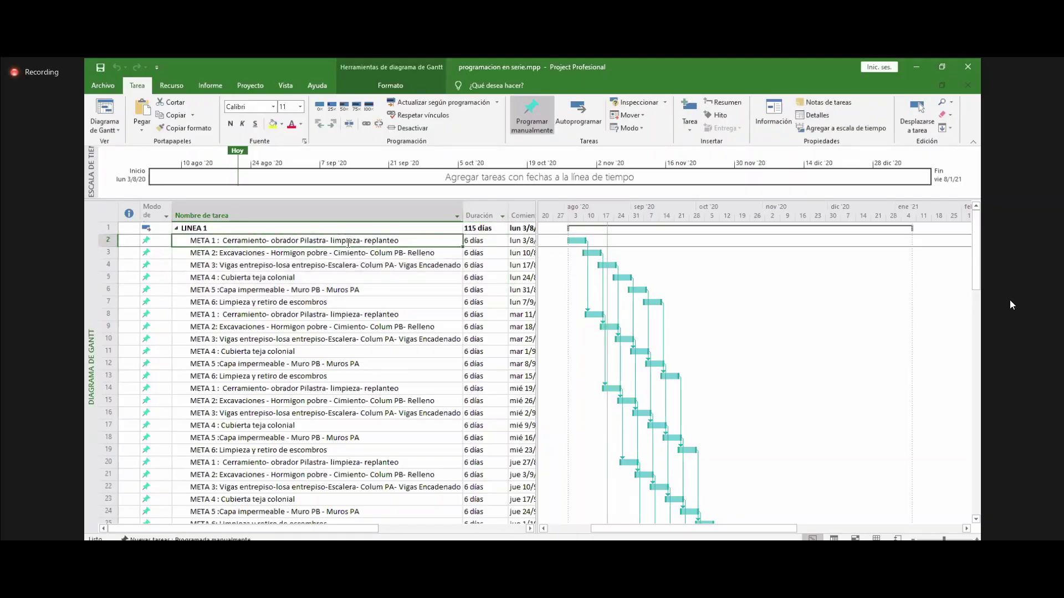
{"action": "left_click", "coordinate": [349, 241]}
{"action": "left_click", "coordinate": [344, 252]}
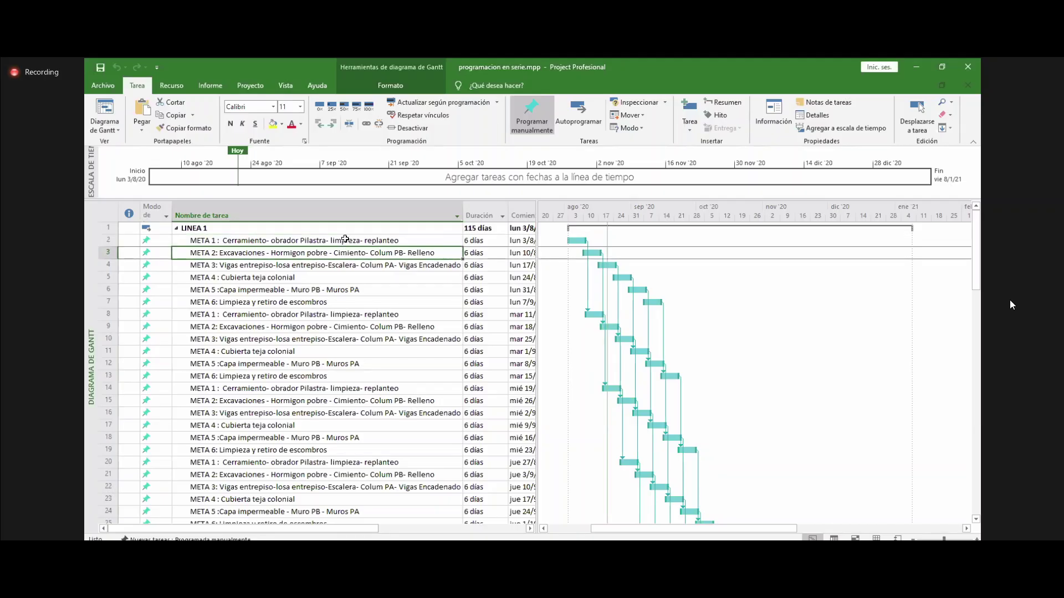
{"action": "left_click", "coordinate": [345, 241]}
{"action": "left_click", "coordinate": [344, 251]}
{"action": "left_click", "coordinate": [346, 242]}
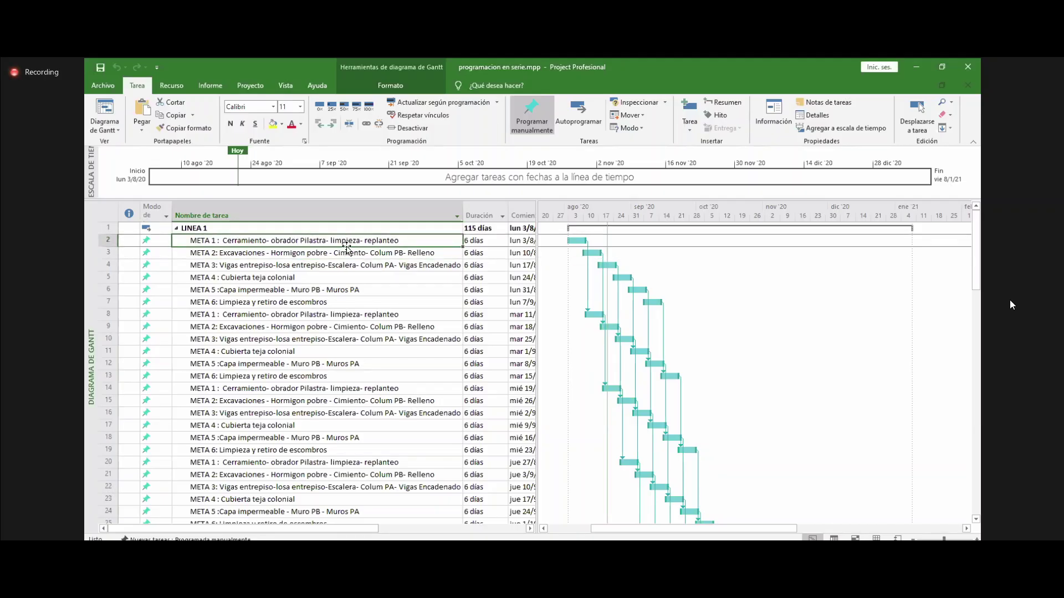
{"action": "left_click", "coordinate": [348, 253]}
{"action": "left_click", "coordinate": [349, 242]}
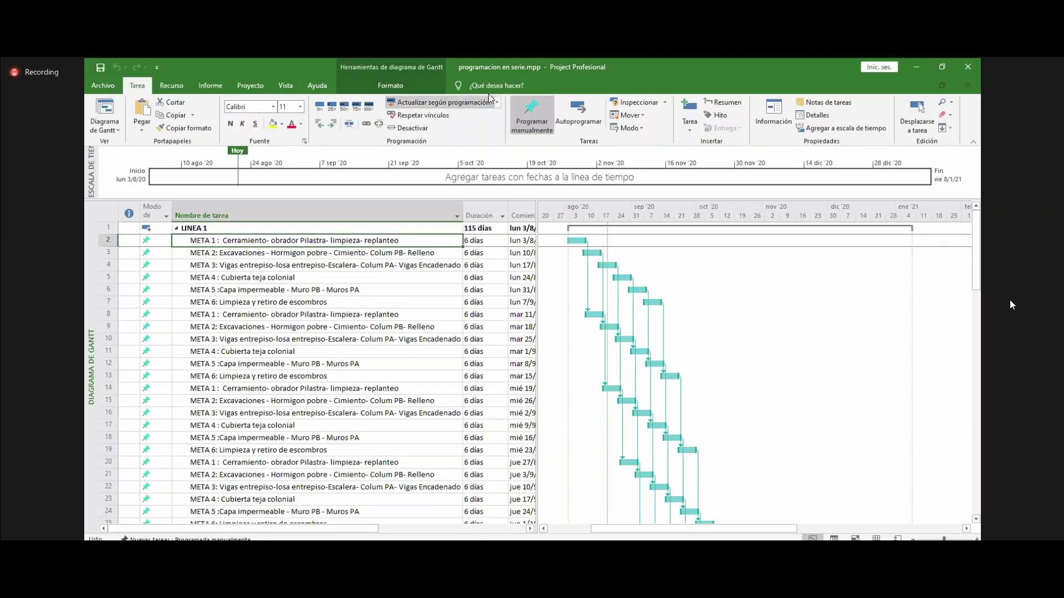
{"action": "left_click", "coordinate": [512, 85]}
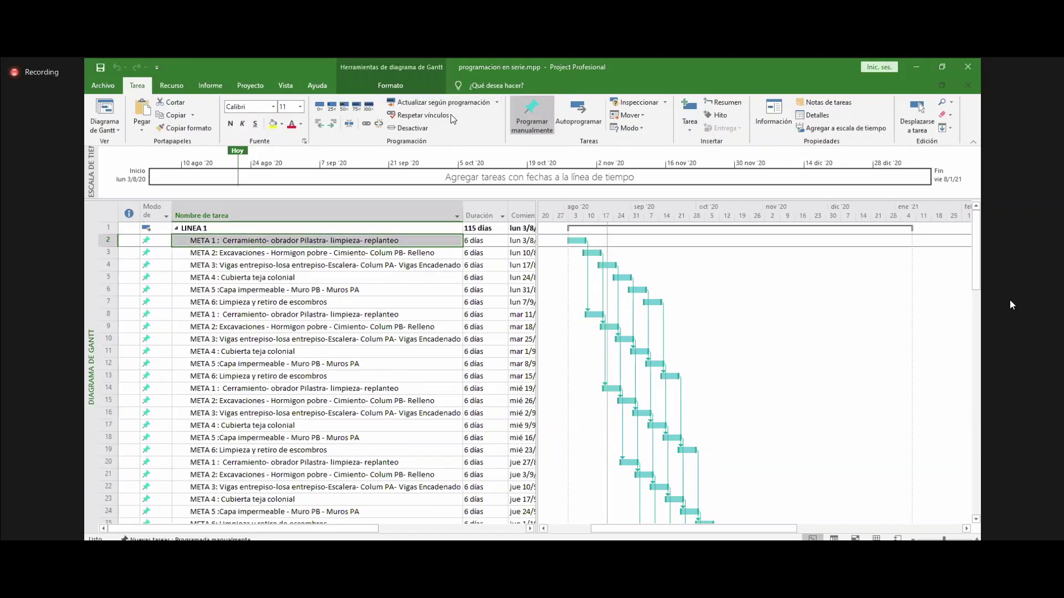
Switch to the Excel workbook construccion en serie.xlsx, maximize its window and show the activity table from column A and row 1.
{"action": "key", "text": "alt+Tab"}
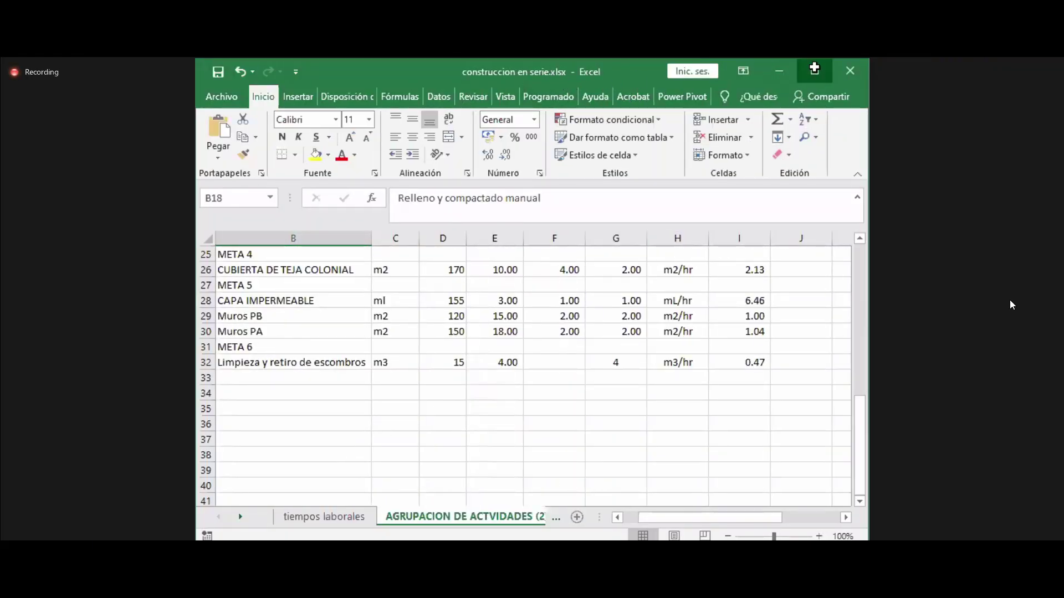
{"action": "left_click", "coordinate": [814, 72]}
{"action": "scroll", "coordinate": [273, 357], "scroll_direction": "up", "scroll_amount": 2}
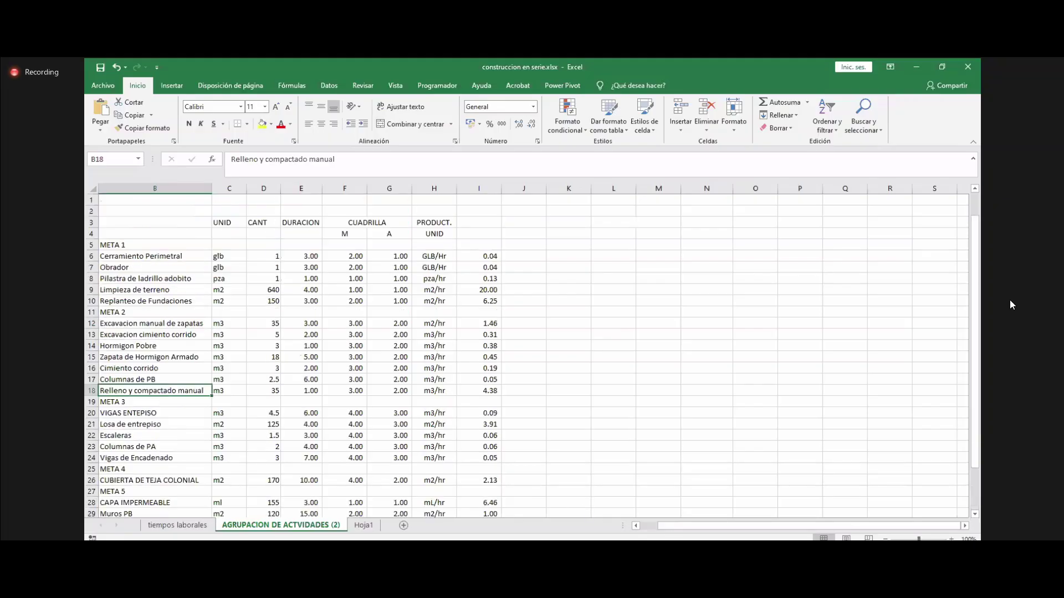
{"action": "scroll", "coordinate": [826, 526], "scroll_direction": "left", "scroll_amount": 1}
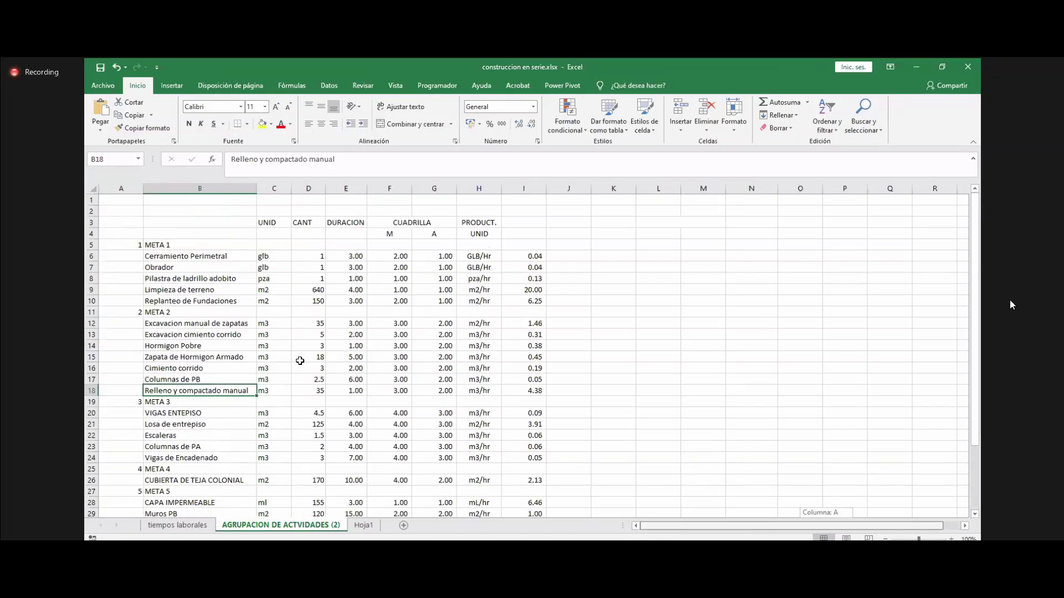
Review which activities are grouped under META 1 and META 2 in the AGRUPACION DE ACTVIDADES (2) sheet.
{"action": "left_click", "coordinate": [161, 245]}
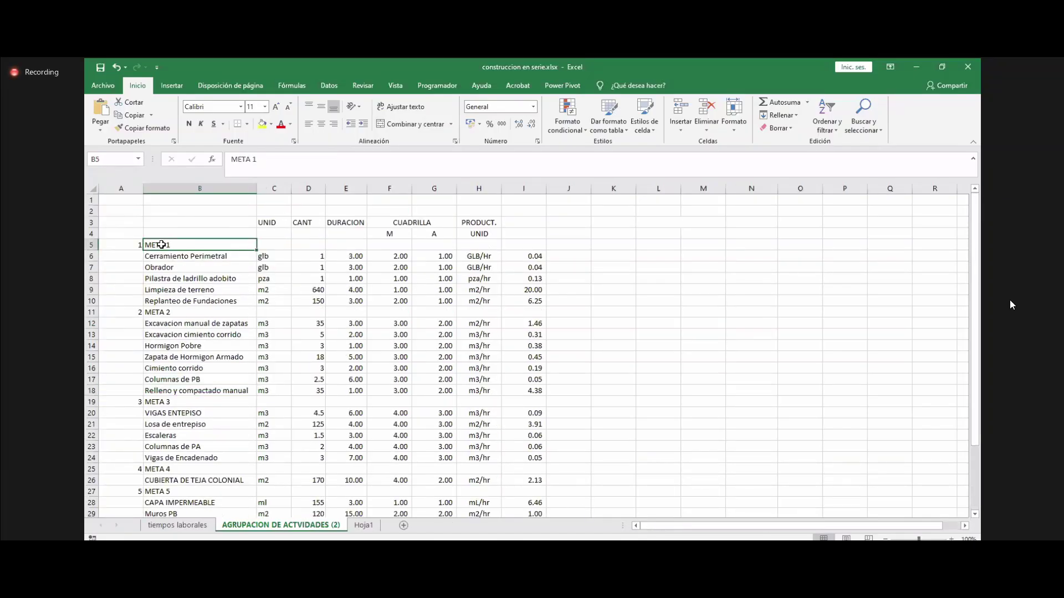
{"action": "left_click_drag", "start_coordinate": [161, 245], "coordinate": [161, 390]}
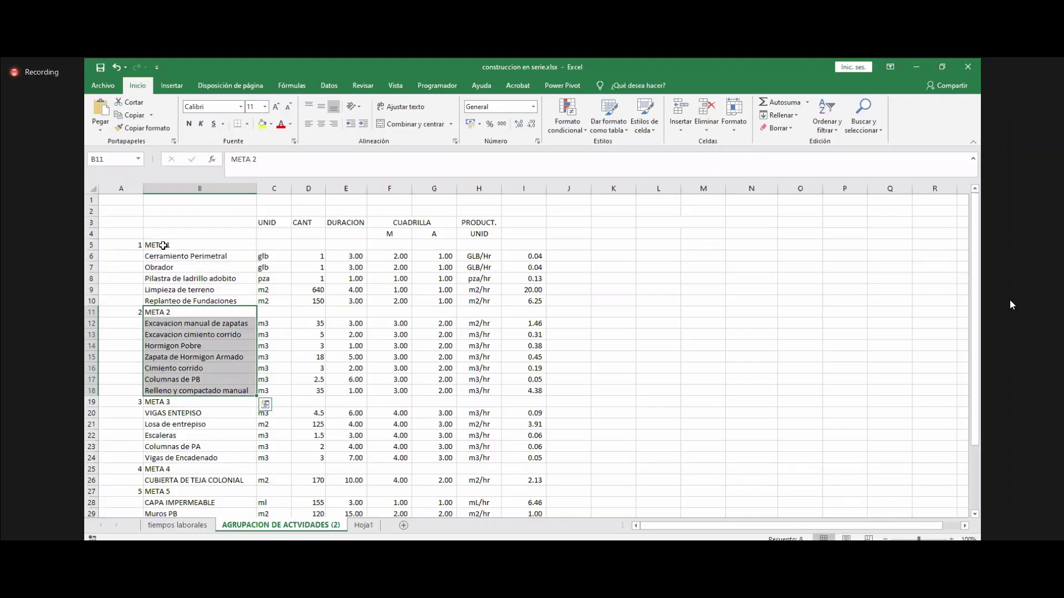
{"action": "left_click", "coordinate": [163, 245]}
{"action": "left_click", "coordinate": [164, 258]}
{"action": "left_click", "coordinate": [166, 268]}
{"action": "left_click", "coordinate": [167, 279]}
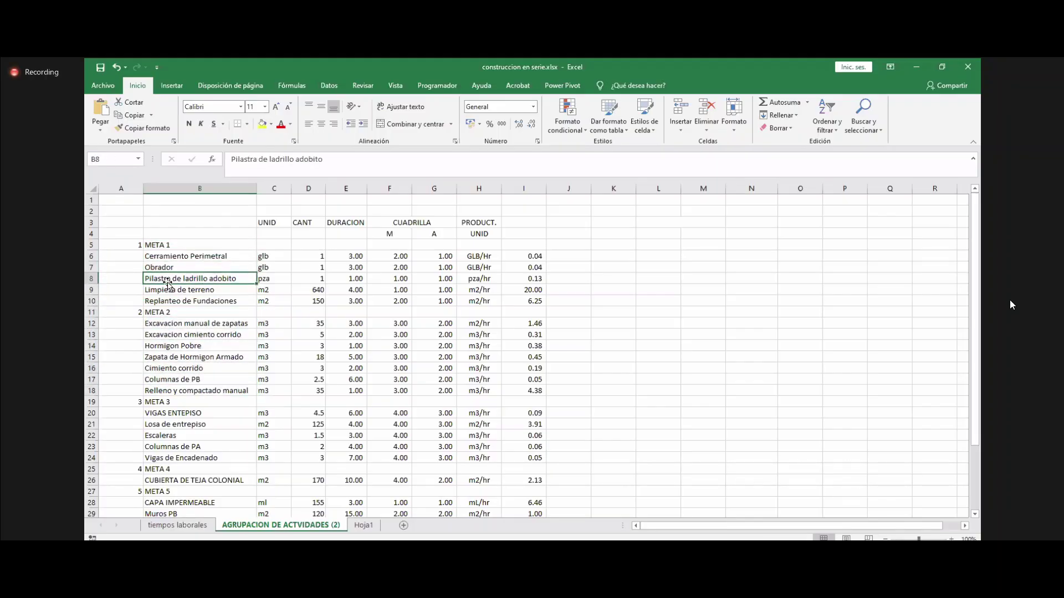
{"action": "left_click_drag", "start_coordinate": [163, 245], "coordinate": [164, 301]}
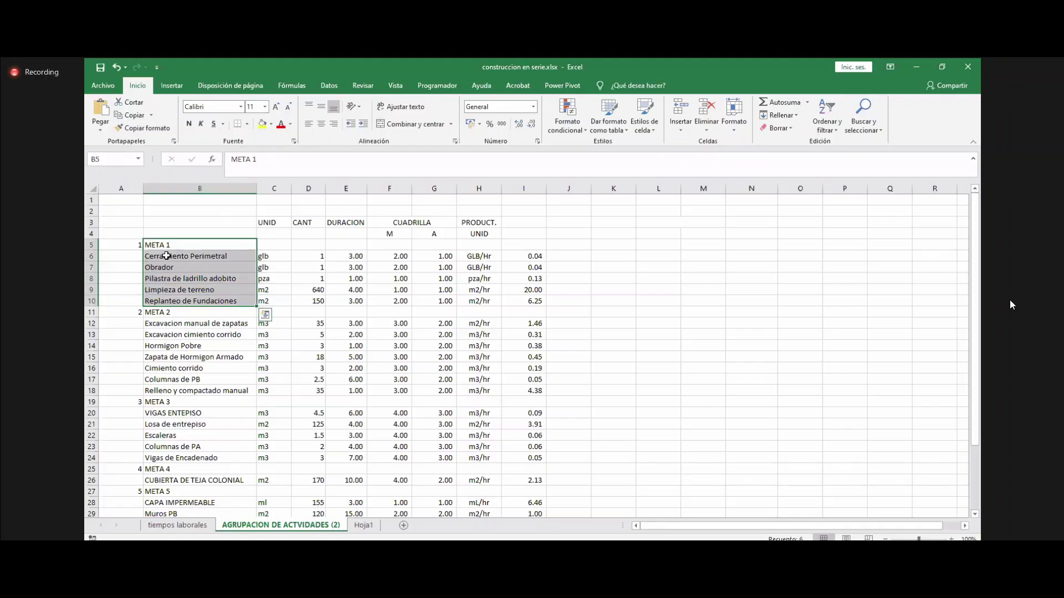
{"action": "left_click_drag", "start_coordinate": [165, 246], "coordinate": [177, 288]}
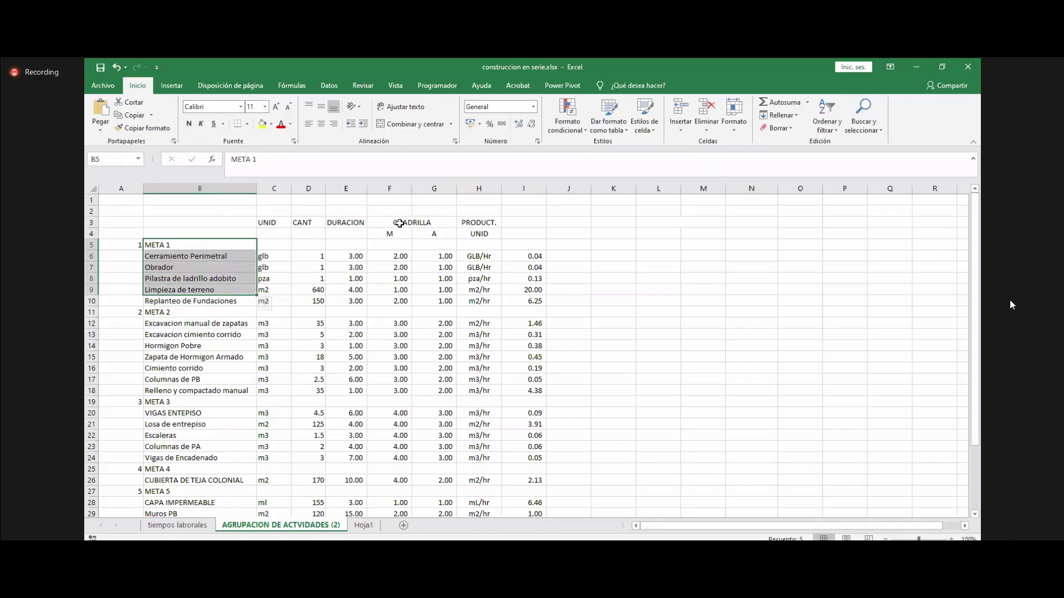
Examine the CUADRILLA crew sizes assigned to the META 1 activities alongside their durations.
{"action": "left_click_drag", "start_coordinate": [399, 223], "coordinate": [430, 301]}
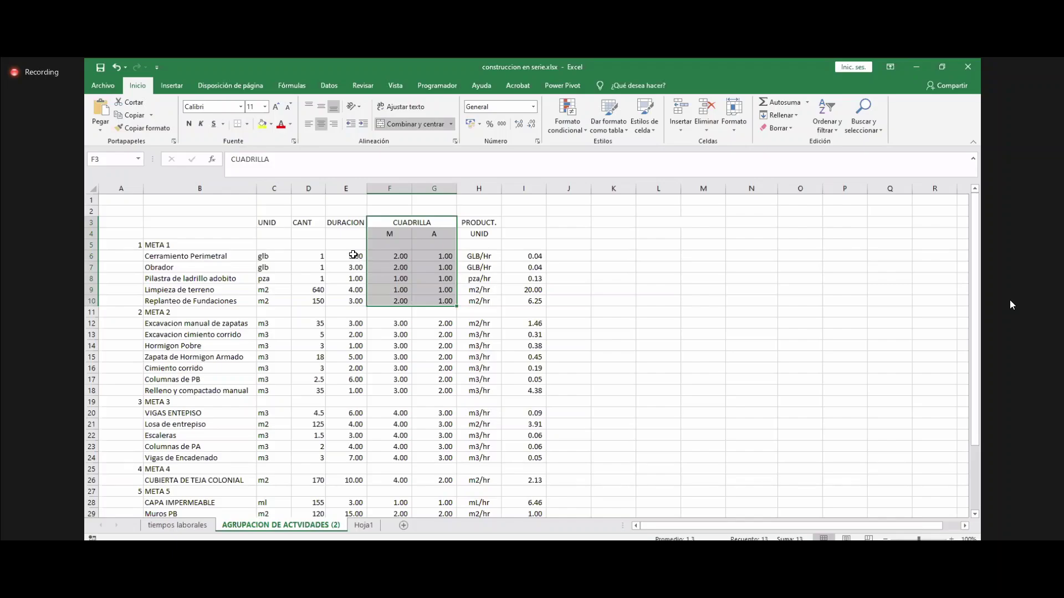
{"action": "left_click", "coordinate": [353, 254]}
{"action": "left_click", "coordinate": [352, 267]}
{"action": "left_click", "coordinate": [351, 278]}
{"action": "left_click", "coordinate": [351, 289]}
{"action": "left_click", "coordinate": [352, 300]}
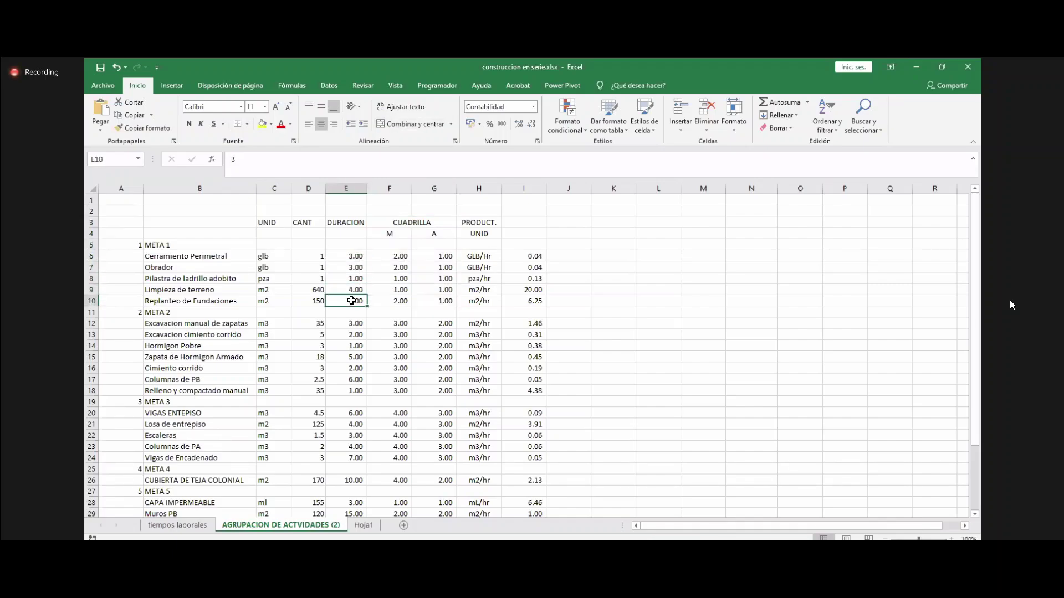
{"action": "left_click_drag", "start_coordinate": [394, 256], "coordinate": [437, 334]}
{"action": "left_click_drag", "start_coordinate": [179, 247], "coordinate": [181, 299]}
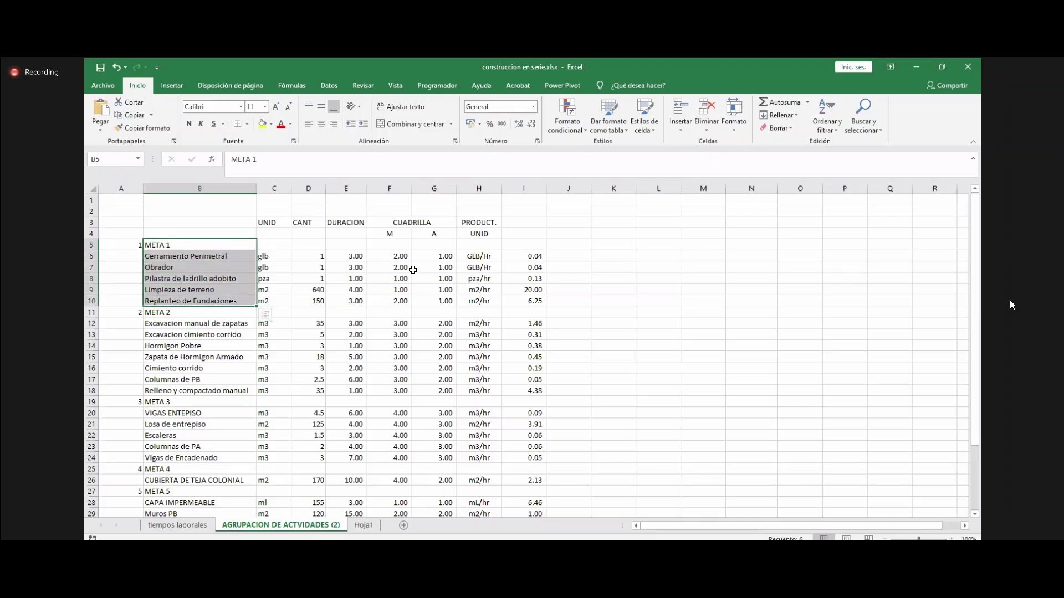
{"action": "left_click_drag", "start_coordinate": [400, 256], "coordinate": [434, 302]}
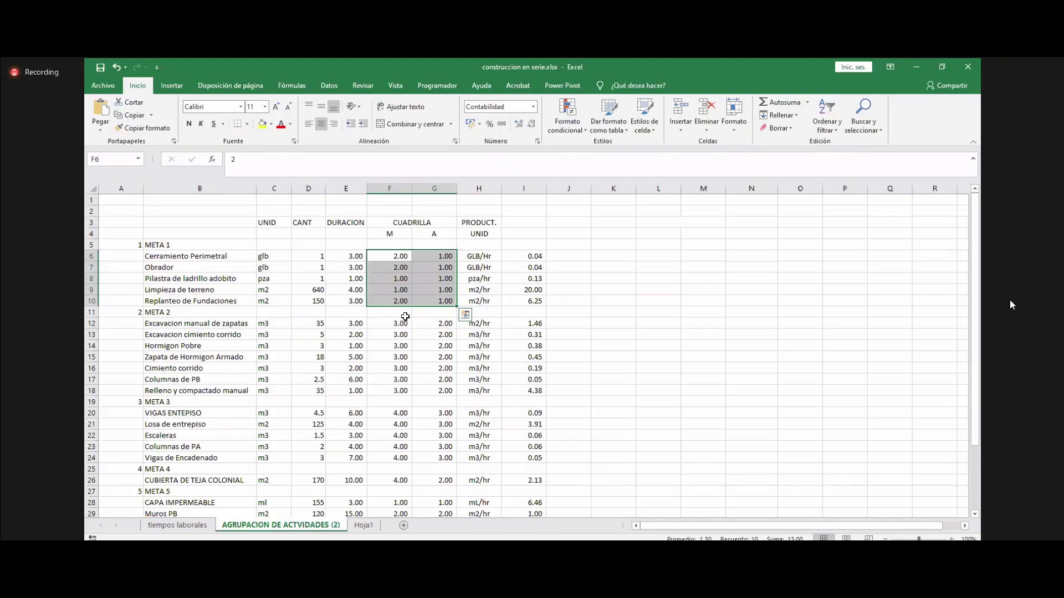
{"action": "left_click_drag", "start_coordinate": [391, 257], "coordinate": [428, 257]}
Check the duration of each META 1 activity, from Cerramiento Perimetral to Replanteo de Fundaciones.
{"action": "left_click", "coordinate": [349, 257]}
{"action": "left_click", "coordinate": [348, 268]}
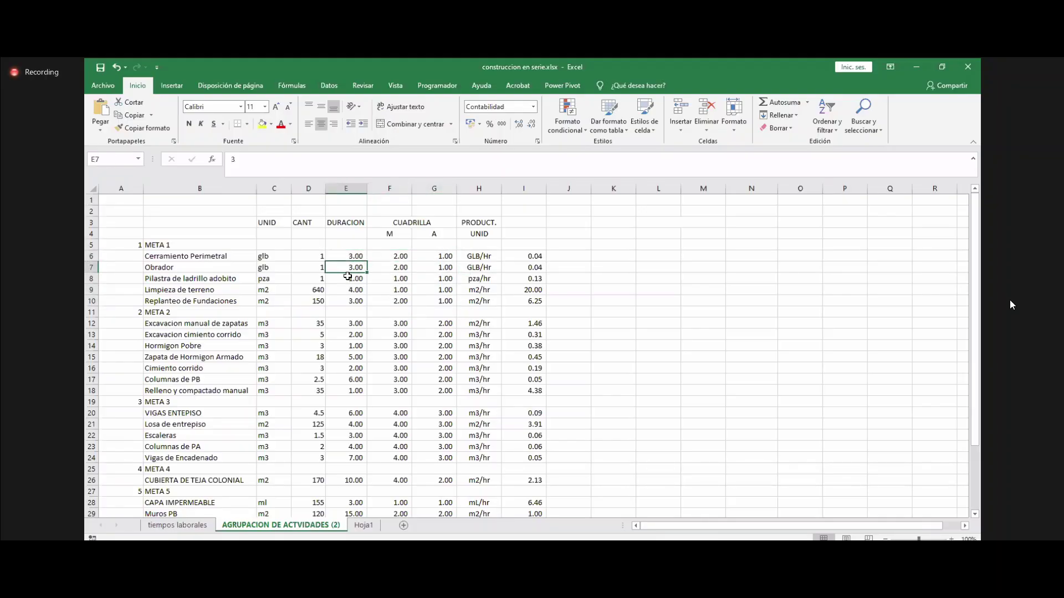
{"action": "left_click", "coordinate": [347, 280]}
{"action": "left_click", "coordinate": [346, 291]}
{"action": "left_click", "coordinate": [348, 301]}
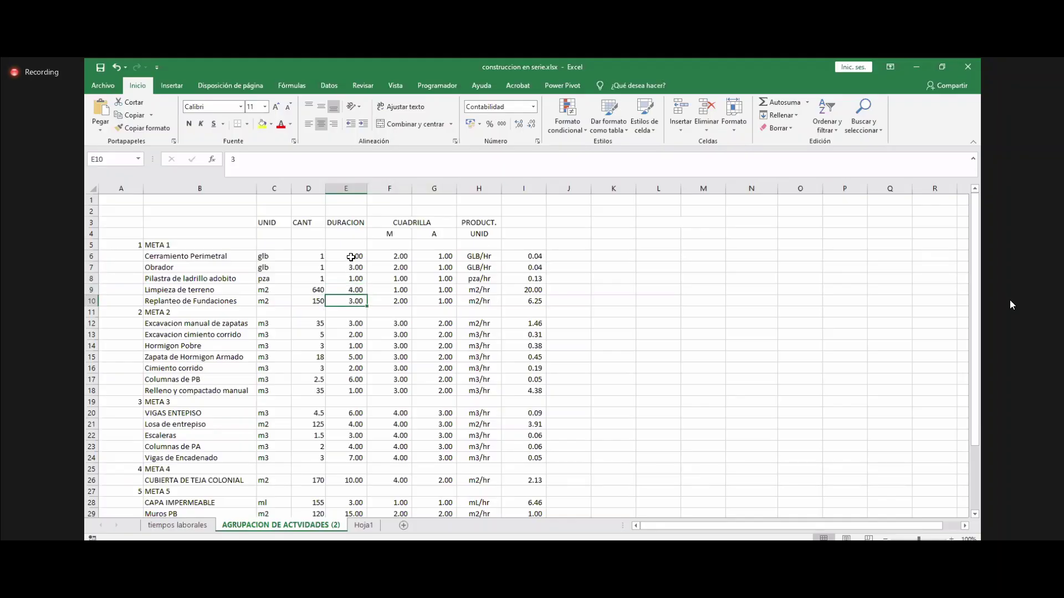
{"action": "left_click", "coordinate": [350, 257]}
{"action": "key", "text": "Down"}
{"action": "key", "text": "Down"}
{"action": "key", "text": "Down"}
{"action": "key", "text": "Down"}
{"action": "left_click", "coordinate": [349, 258]}
{"action": "left_click", "coordinate": [351, 267]}
{"action": "left_click", "coordinate": [351, 279]}
{"action": "left_click", "coordinate": [350, 291]}
{"action": "left_click", "coordinate": [349, 302]}
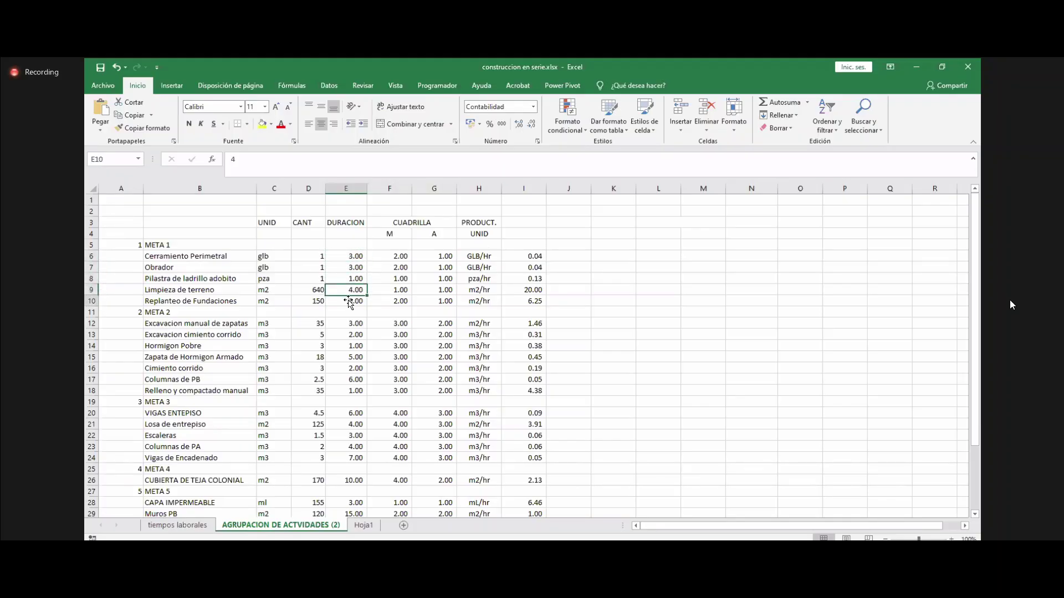
Review the hourly productivity values of the META 1 activities.
{"action": "left_click_drag", "start_coordinate": [523, 256], "coordinate": [530, 302]}
{"action": "left_click_drag", "start_coordinate": [534, 258], "coordinate": [534, 301]}
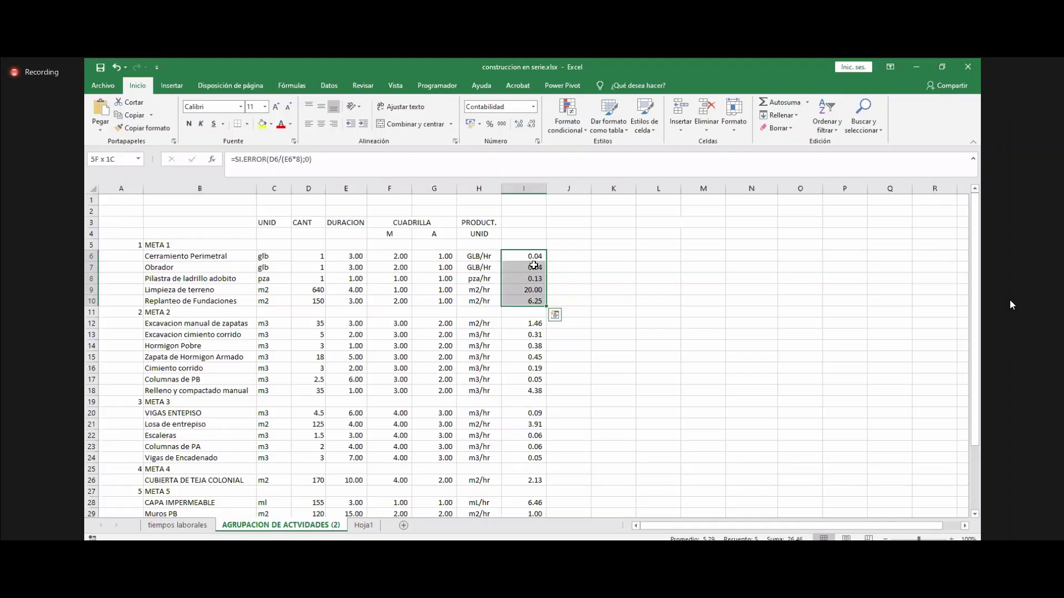
{"action": "left_click_drag", "start_coordinate": [533, 257], "coordinate": [534, 300]}
Examine the META 2 activities with their crew sizes and durations, from Excavacion manual de zapatas to Relleno y compactado manual.
{"action": "left_click", "coordinate": [168, 313]}
{"action": "left_click_drag", "start_coordinate": [166, 325], "coordinate": [177, 394]}
{"action": "scroll", "coordinate": [194, 411], "scroll_direction": "down", "scroll_amount": 2}
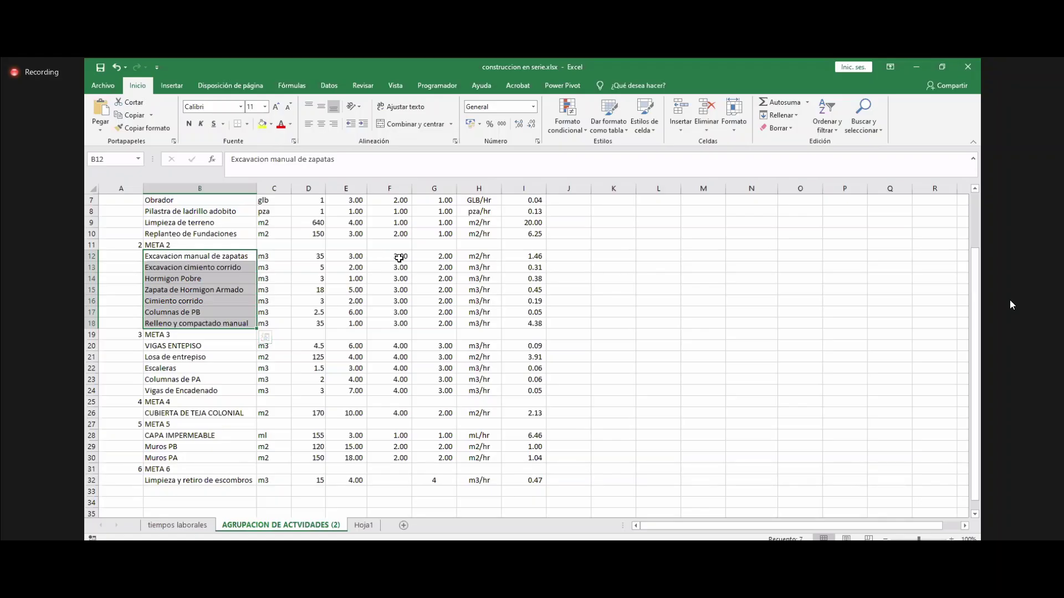
{"action": "left_click_drag", "start_coordinate": [399, 258], "coordinate": [434, 326]}
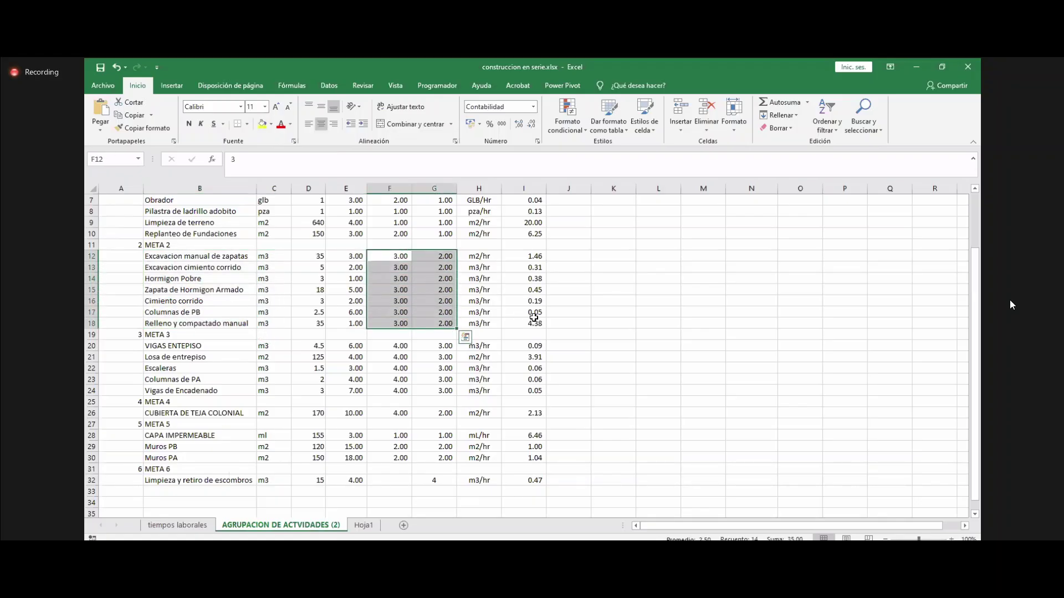
{"action": "left_click_drag", "start_coordinate": [358, 258], "coordinate": [350, 322]}
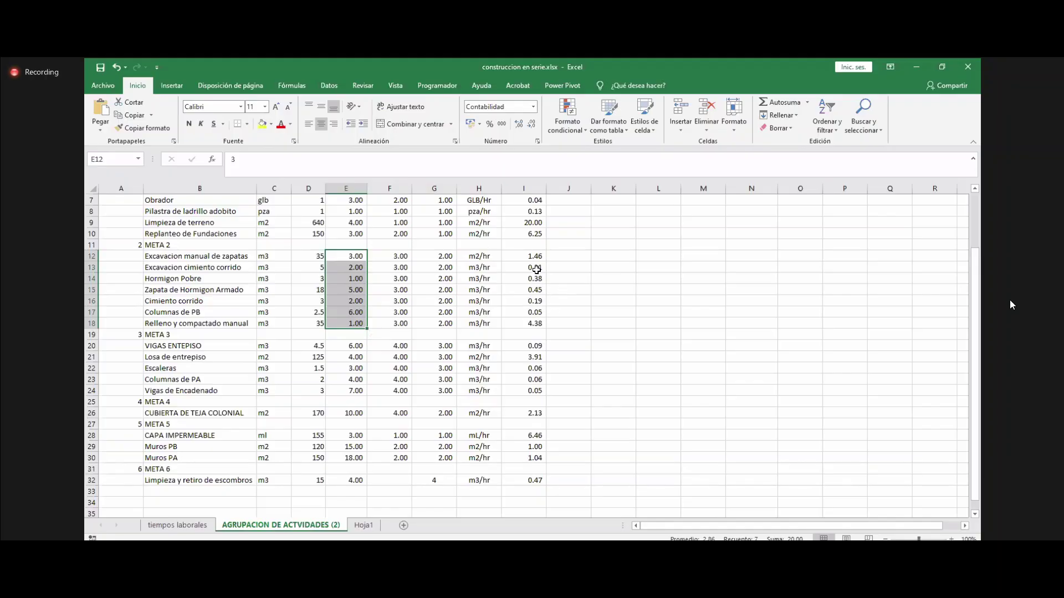
Review the hourly productivity values of the META 2 activities.
{"action": "left_click_drag", "start_coordinate": [534, 259], "coordinate": [533, 324]}
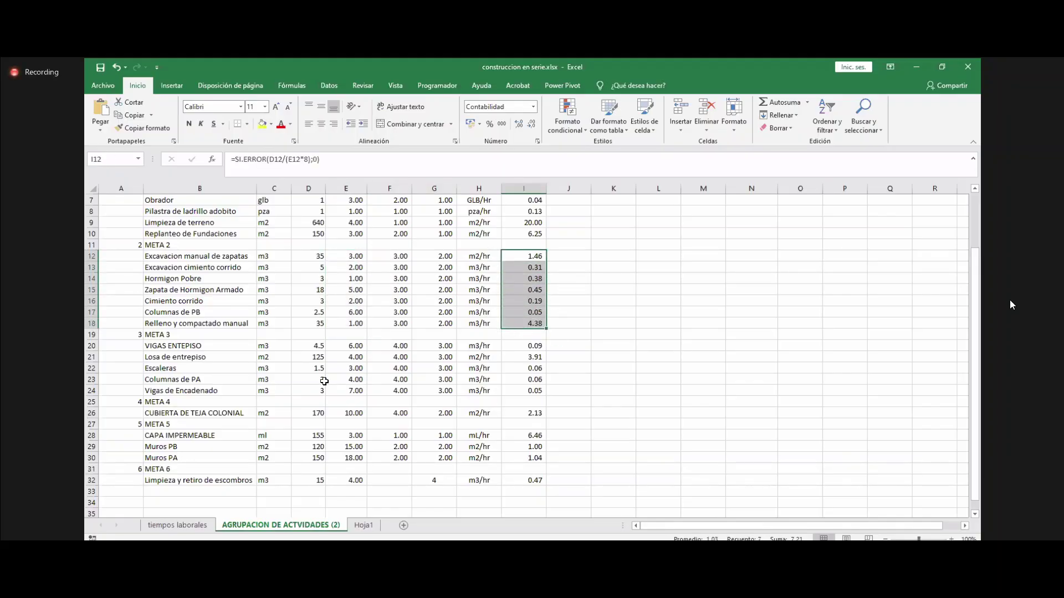
{"action": "left_click", "coordinate": [534, 260]}
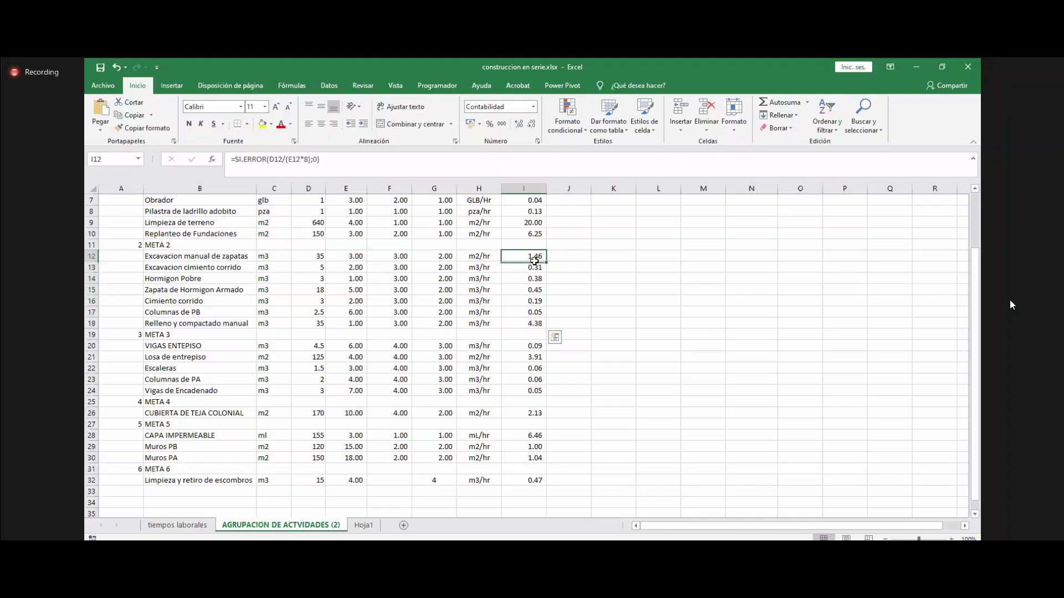
{"action": "left_click_drag", "start_coordinate": [534, 260], "coordinate": [534, 335]}
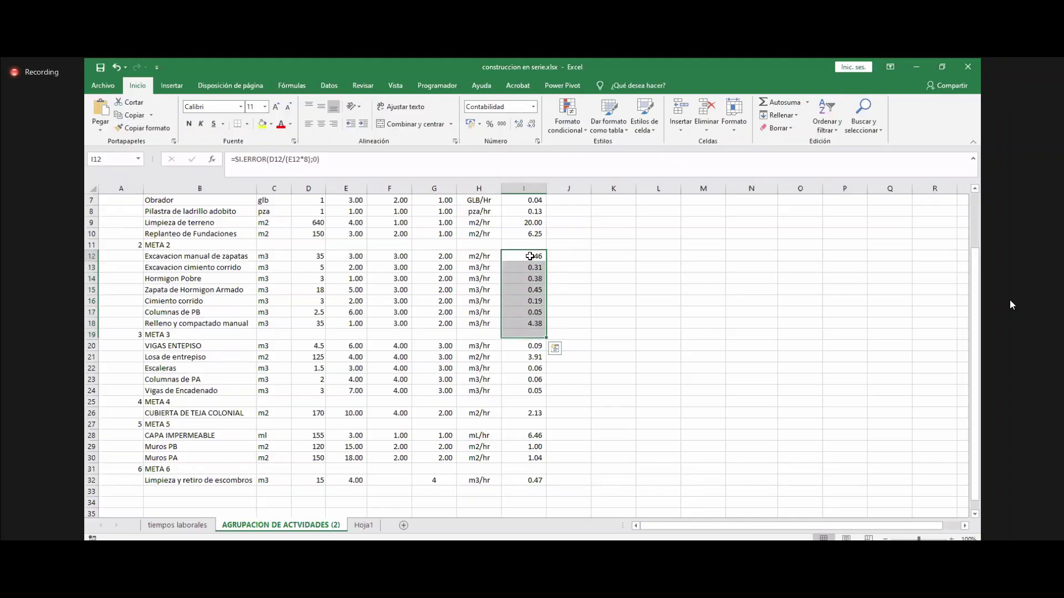
{"action": "left_click_drag", "start_coordinate": [529, 256], "coordinate": [534, 324]}
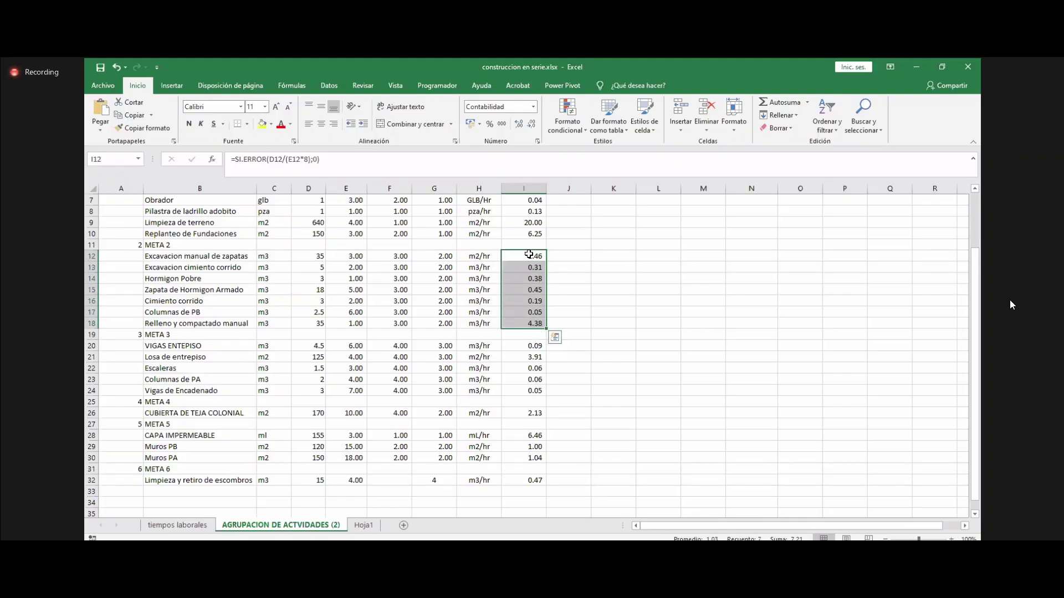
{"action": "left_click_drag", "start_coordinate": [529, 255], "coordinate": [529, 324]}
Examine the META 3 activities, from VIGAS ENTEPISO to Vigas de Encadenado, and their productivity values.
{"action": "left_click", "coordinate": [170, 334]}
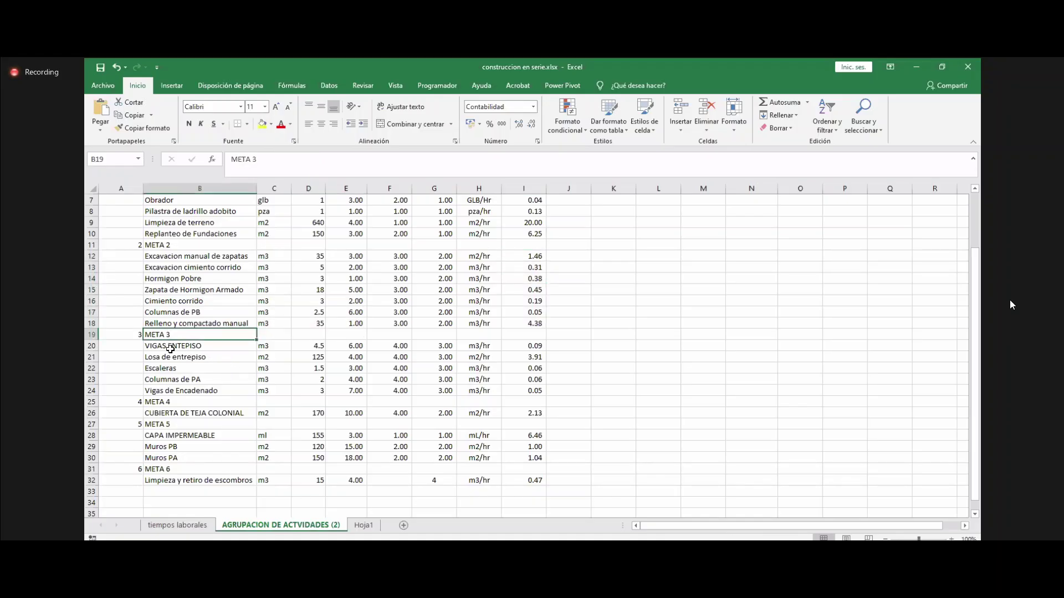
{"action": "left_click_drag", "start_coordinate": [170, 349], "coordinate": [171, 389]}
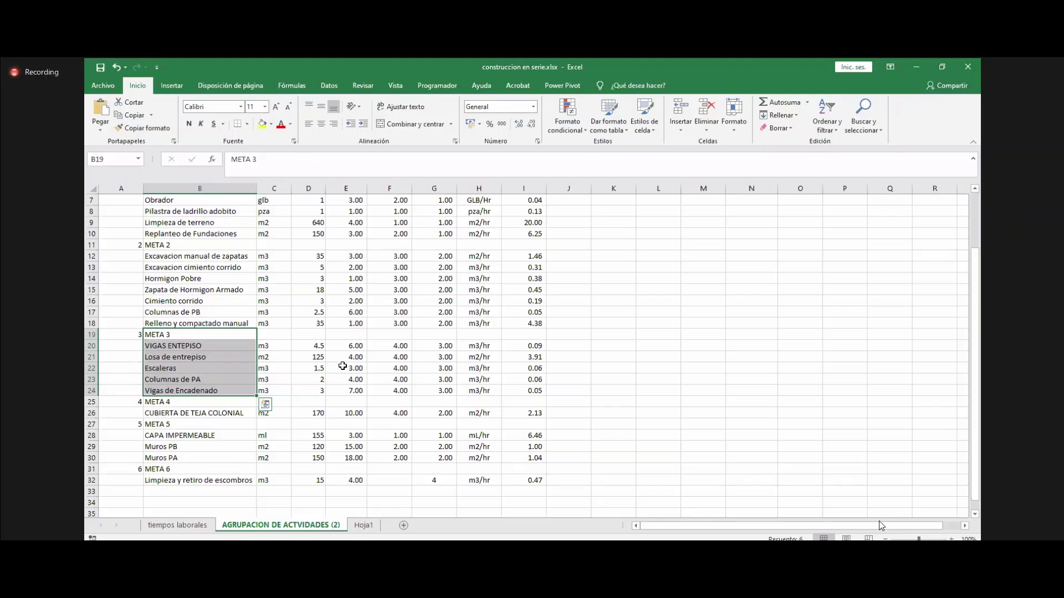
{"action": "left_click_drag", "start_coordinate": [524, 346], "coordinate": [523, 391]}
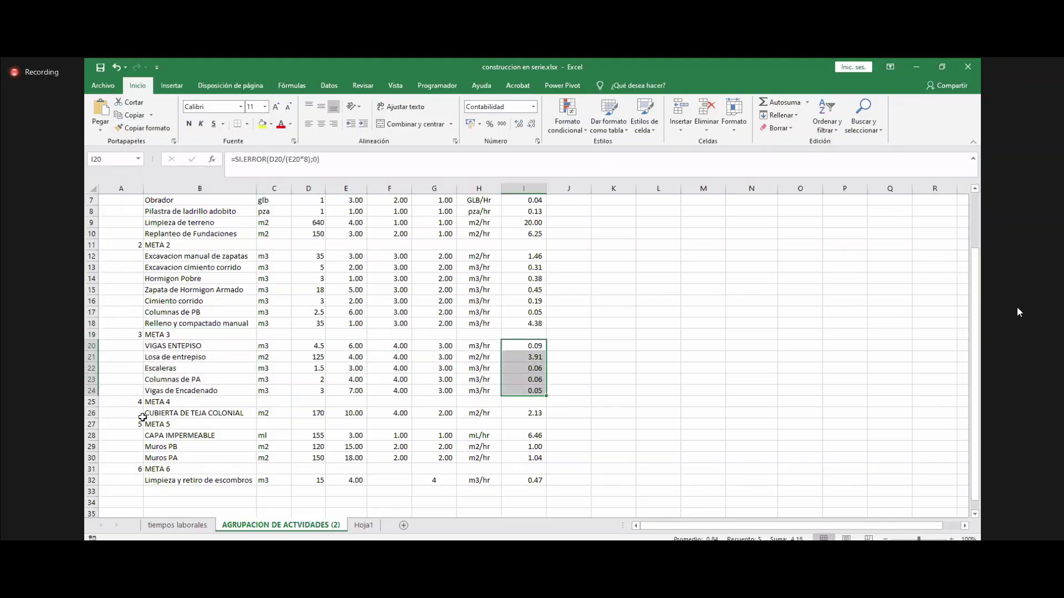
Examine the CUBIERTA DE TEJA COLONIAL activity with its crew under META 4 and the activities grouped under META 5.
{"action": "left_click", "coordinate": [149, 403]}
{"action": "left_click", "coordinate": [166, 413]}
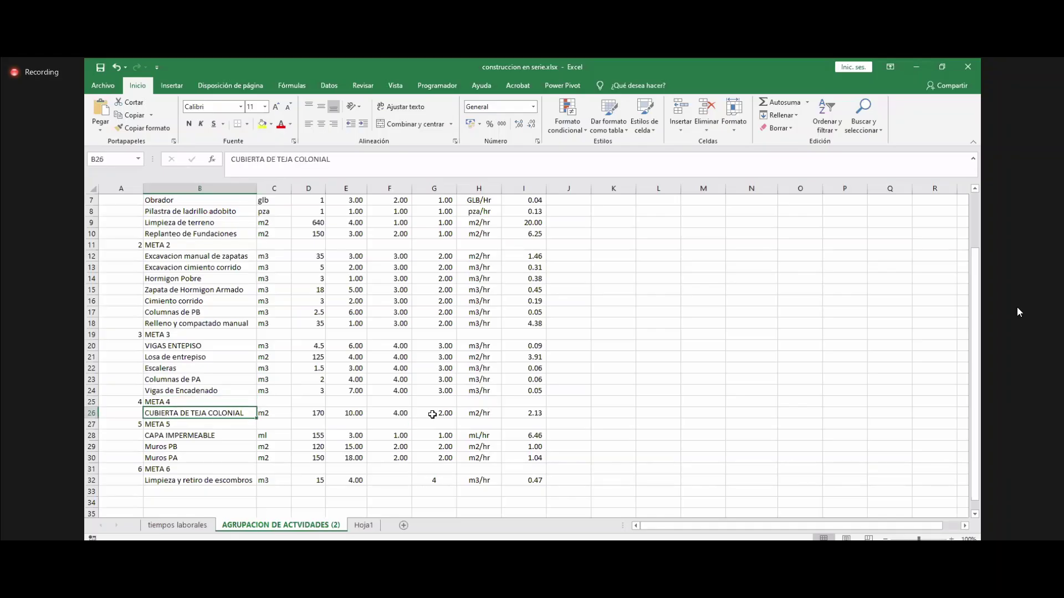
{"action": "left_click", "coordinate": [441, 414]}
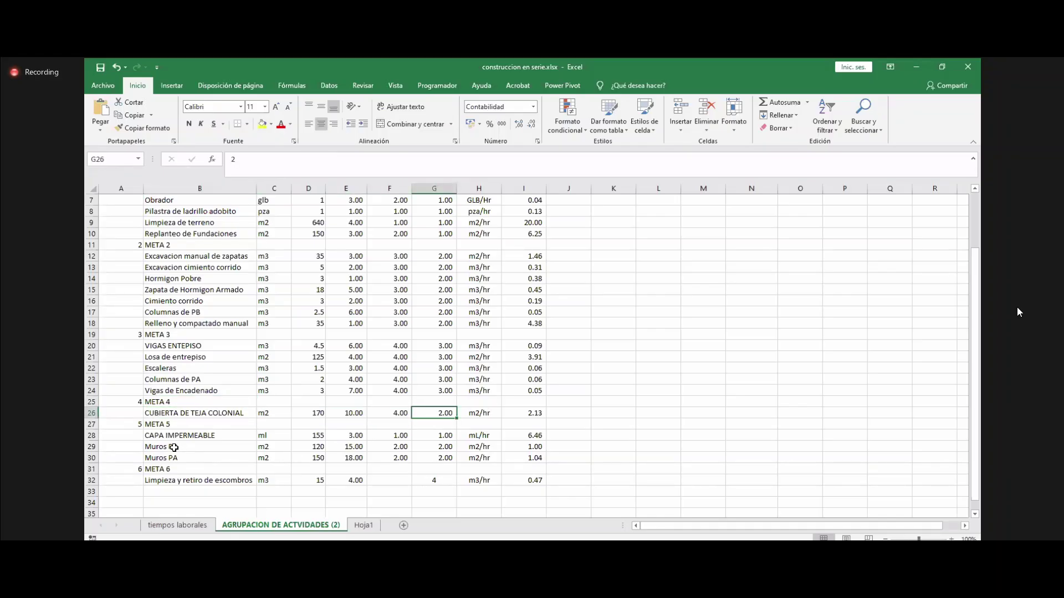
{"action": "left_click_drag", "start_coordinate": [164, 438], "coordinate": [165, 465]}
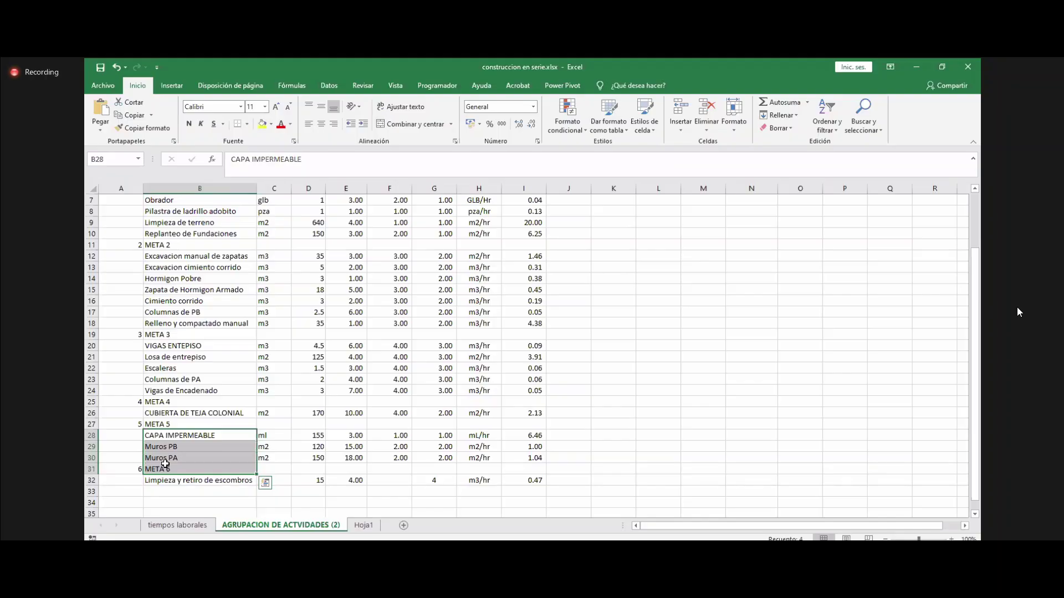
{"action": "scroll", "coordinate": [212, 464], "scroll_direction": "up", "scroll_amount": 2}
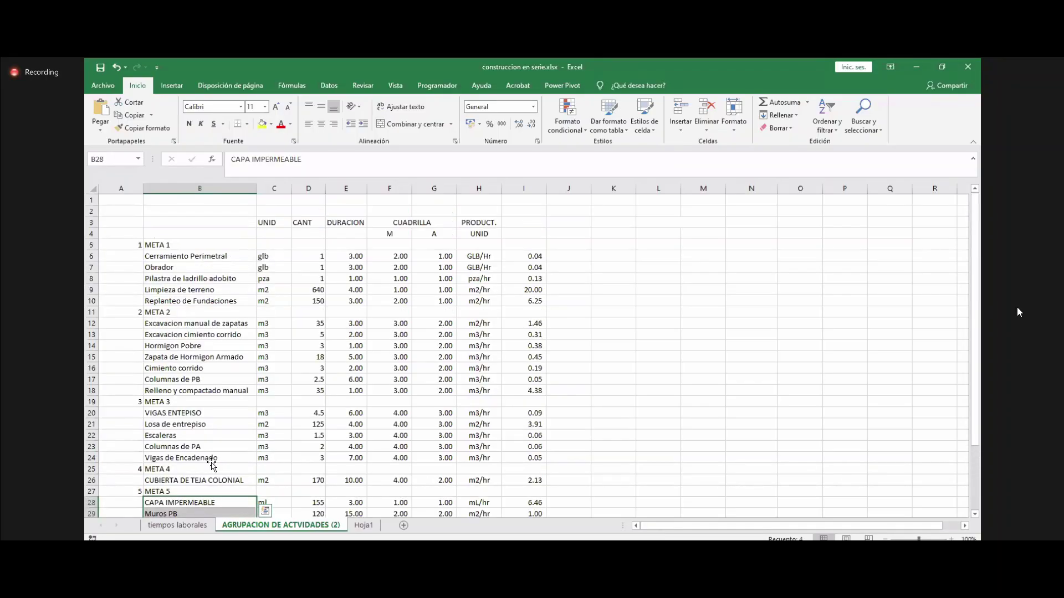
Examine the CUADRILLA crew sizes in columns M and A for META 1 to META 5, from Cerramiento Perimetral to Muros PA.
{"action": "scroll", "coordinate": [212, 465], "scroll_direction": "down", "scroll_amount": 1}
{"action": "left_click", "coordinate": [396, 223]}
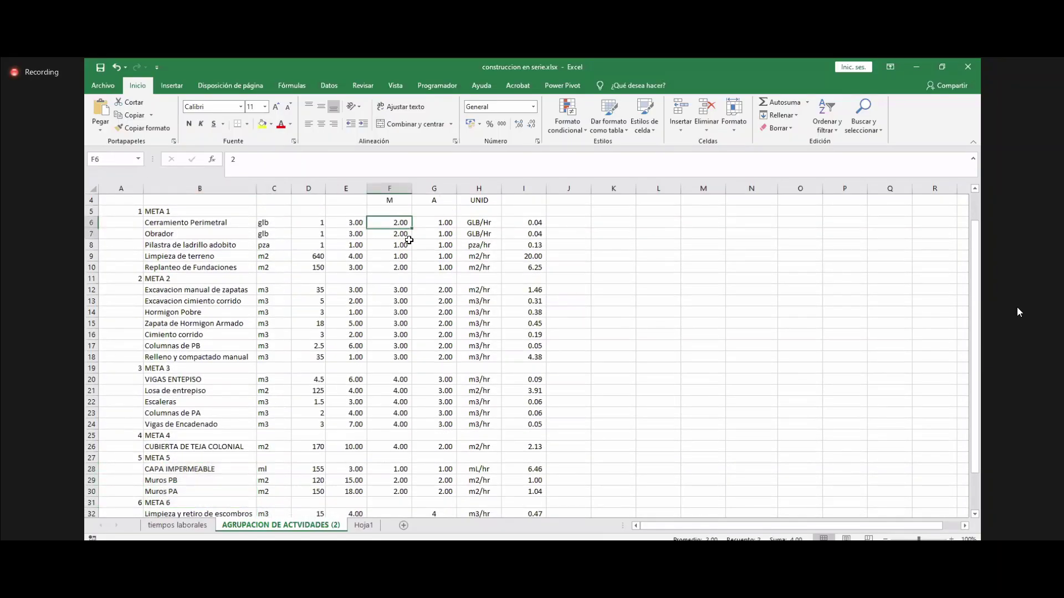
{"action": "left_click_drag", "start_coordinate": [408, 239], "coordinate": [438, 495]}
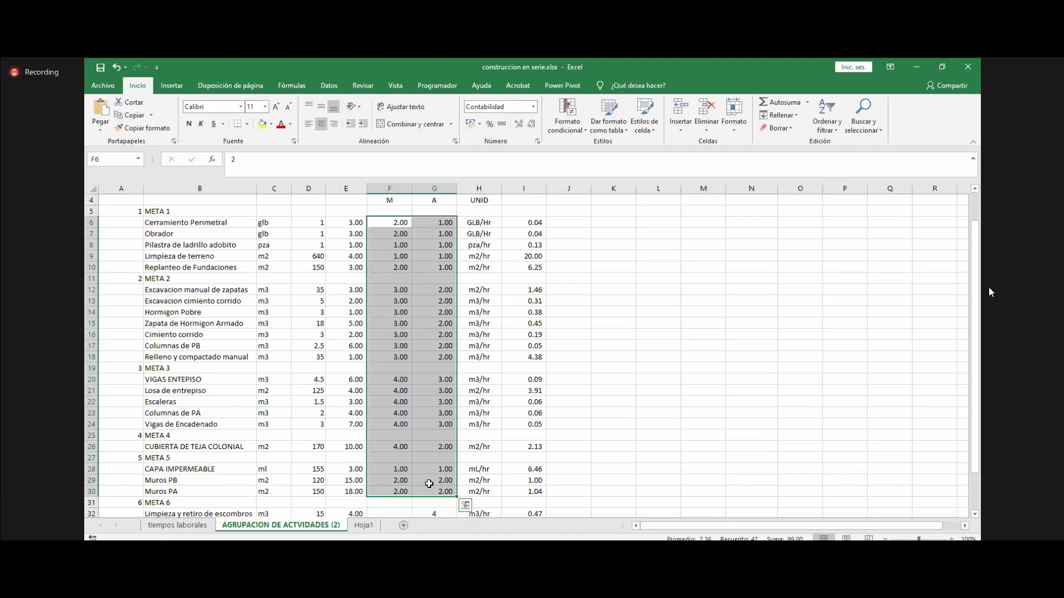
{"action": "left_click", "coordinate": [393, 222]}
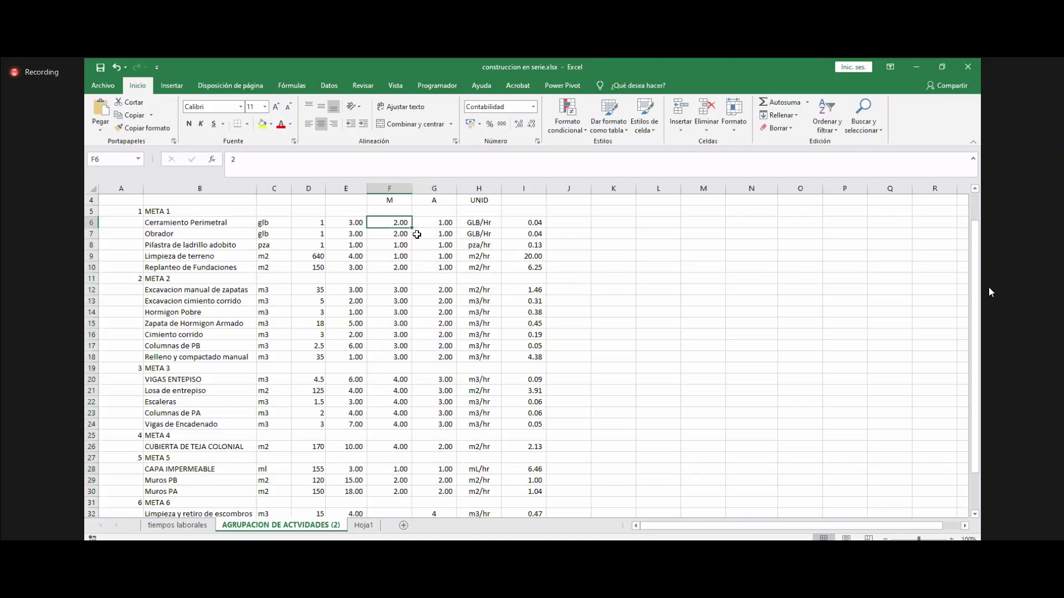
{"action": "left_click_drag", "start_coordinate": [417, 235], "coordinate": [423, 494]}
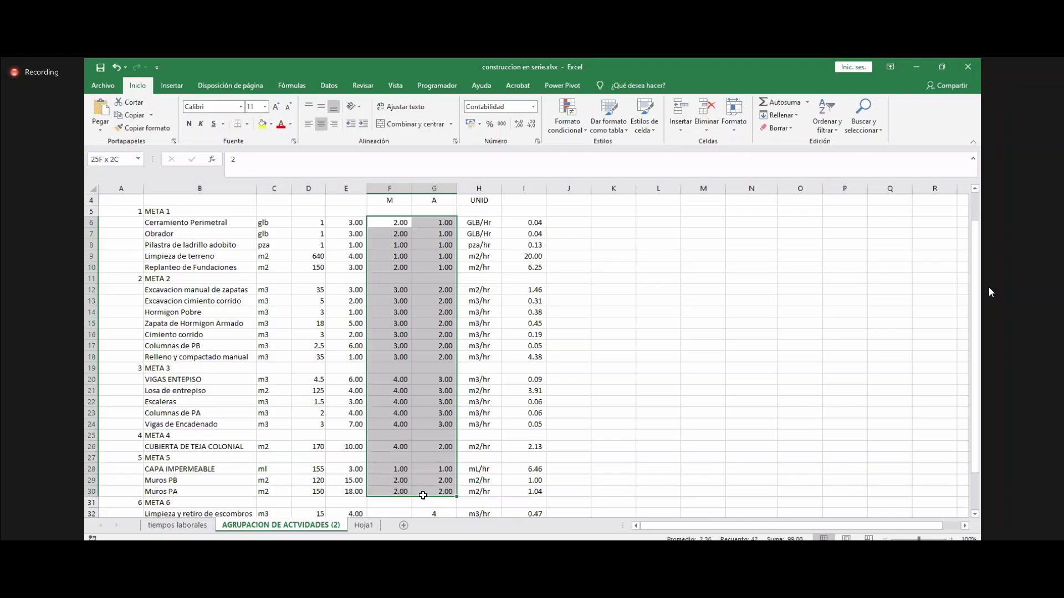
{"action": "left_click_drag", "start_coordinate": [398, 222], "coordinate": [428, 493]}
{"action": "left_click_drag", "start_coordinate": [393, 221], "coordinate": [451, 490]}
{"action": "left_click_drag", "start_coordinate": [395, 223], "coordinate": [435, 502]}
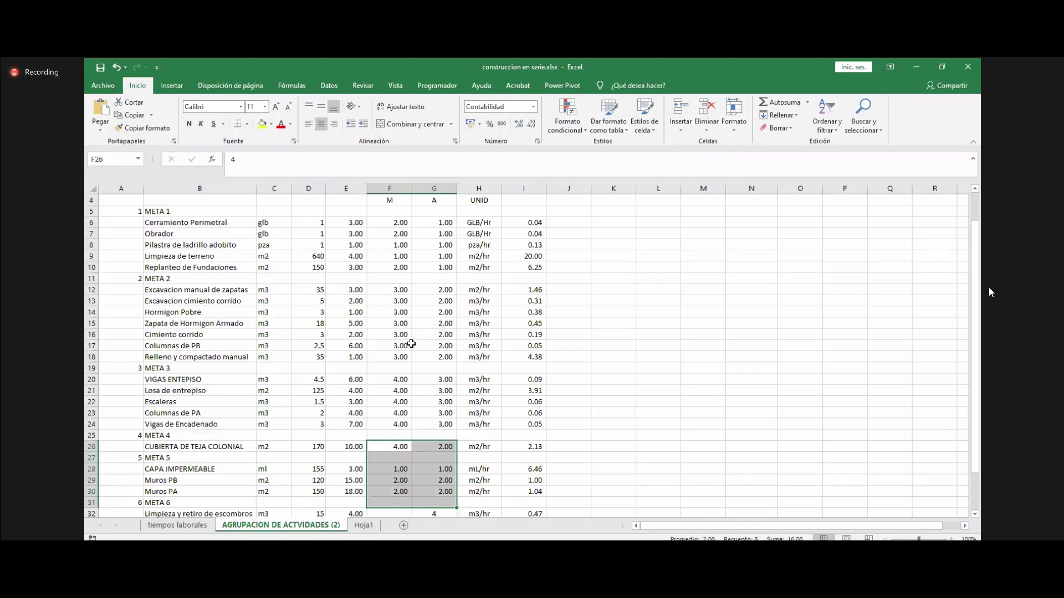
{"action": "left_click_drag", "start_coordinate": [358, 227], "coordinate": [442, 425]}
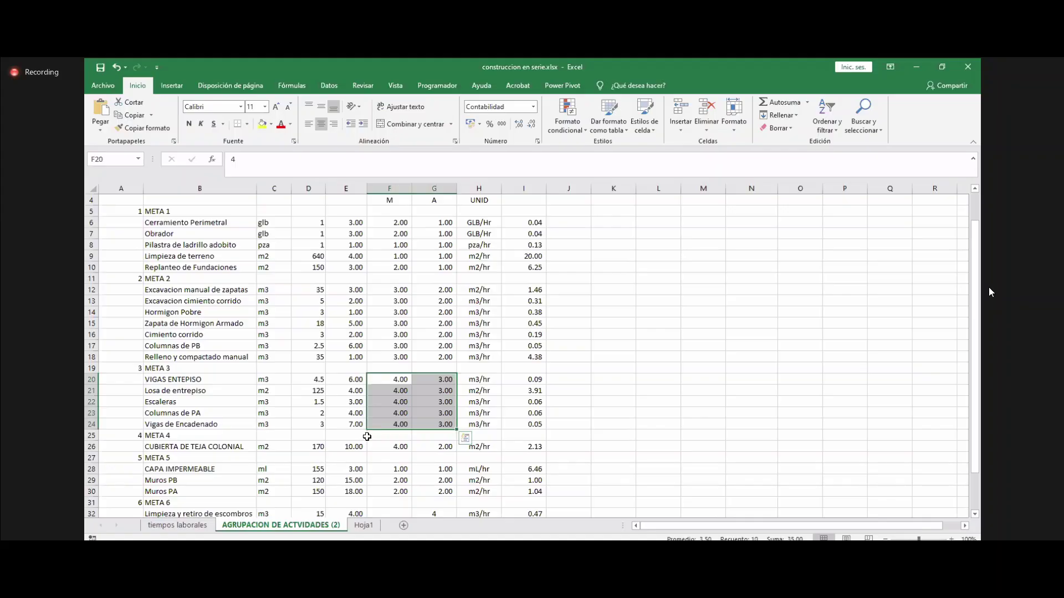
{"action": "left_click", "coordinate": [390, 323]}
{"action": "left_click", "coordinate": [389, 267]}
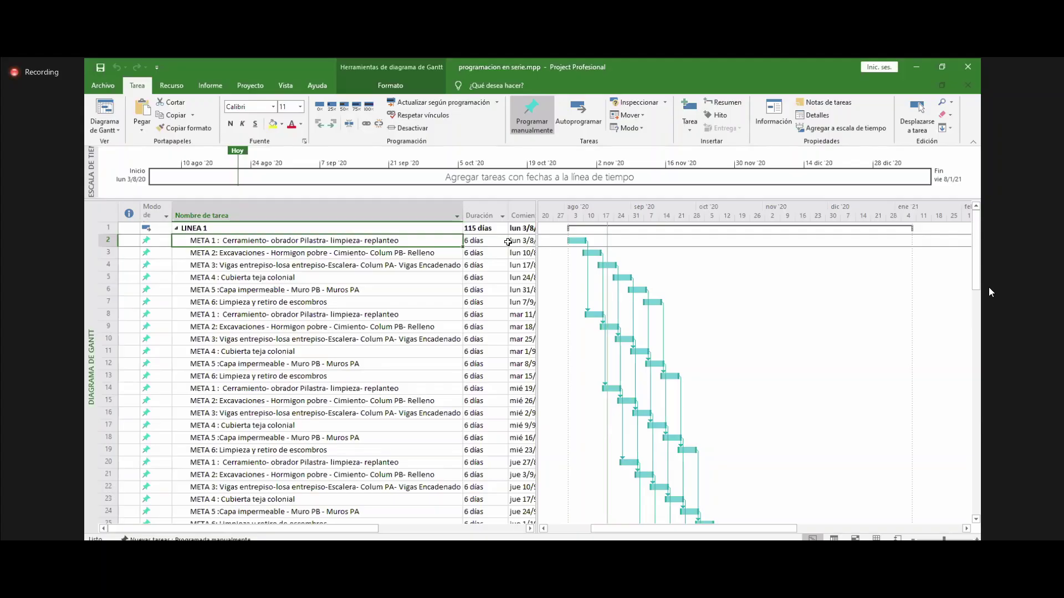
Switch to Project and review the repeated META 1 to META 6 tasks under LINEA 1, including the overall duration.
{"action": "left_click_drag", "start_coordinate": [429, 240], "coordinate": [428, 277]}
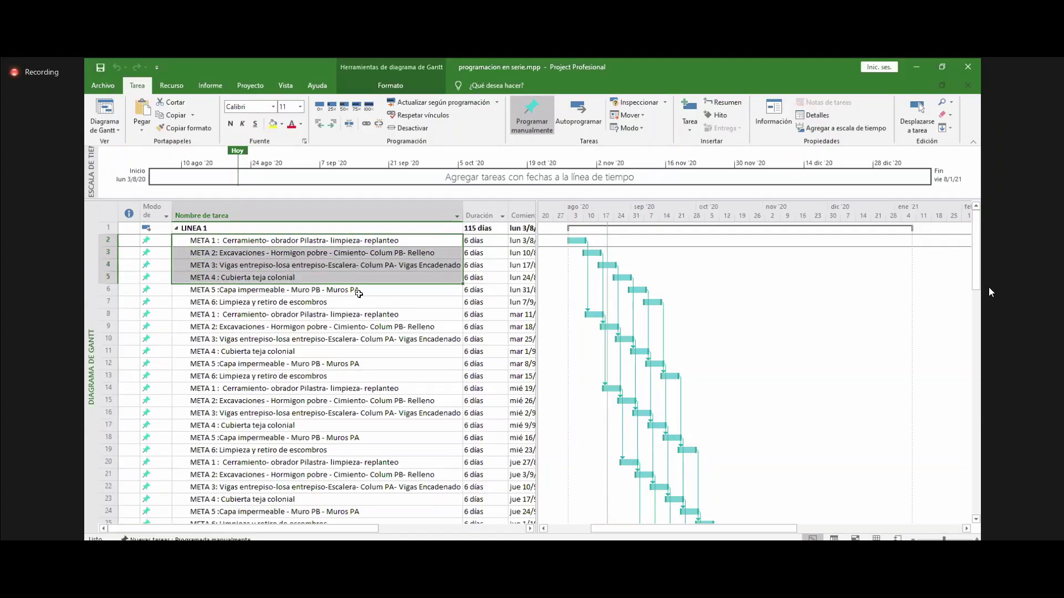
{"action": "left_click", "coordinate": [373, 242]}
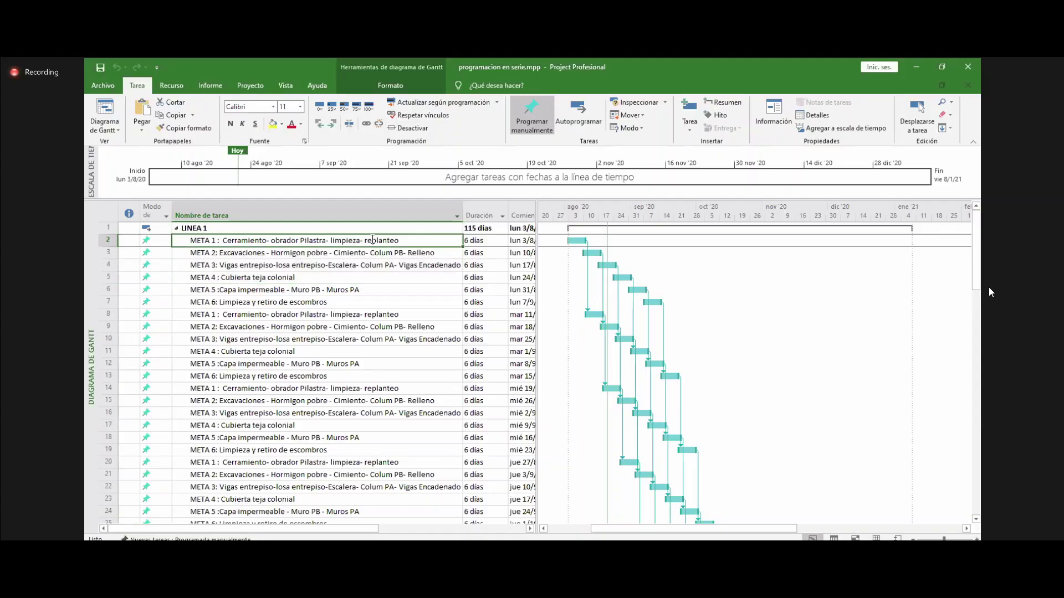
{"action": "mouse_move", "coordinate": [372, 242]}
{"action": "left_mouse_down"}
{"action": "mouse_move", "coordinate": [357, 528]}
{"action": "mouse_move", "coordinate": [397, 386]}
{"action": "left_mouse_up"}
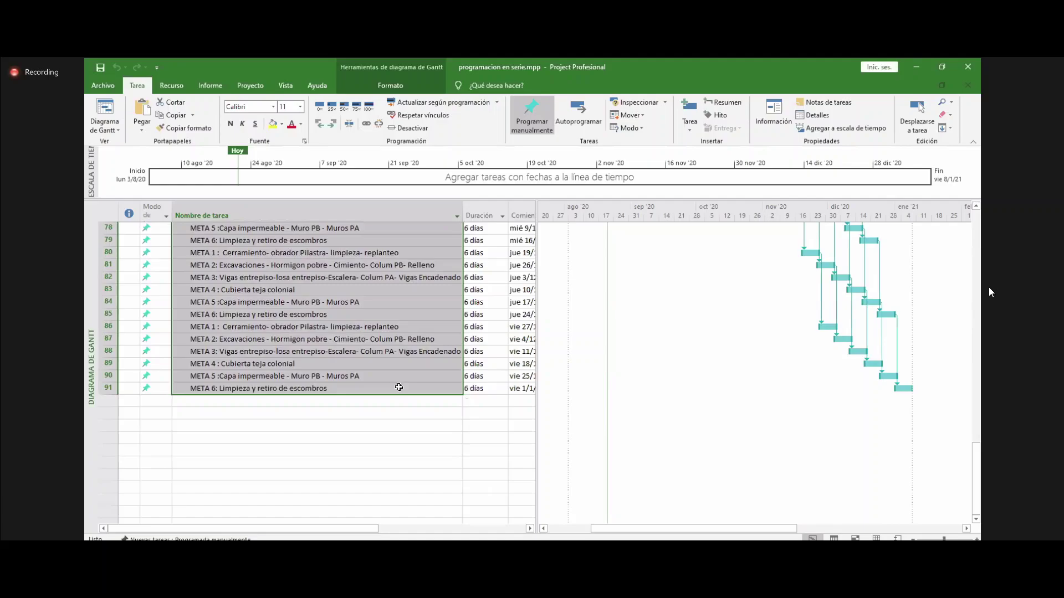
{"action": "scroll", "coordinate": [534, 387], "scroll_direction": "up", "scroll_amount": 20}
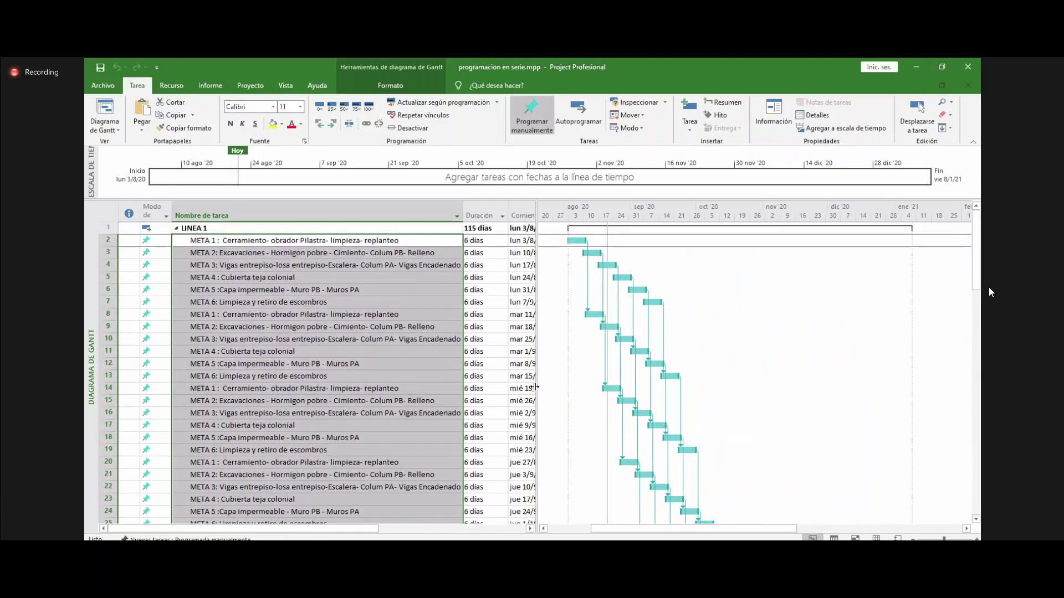
{"action": "left_click", "coordinate": [474, 228]}
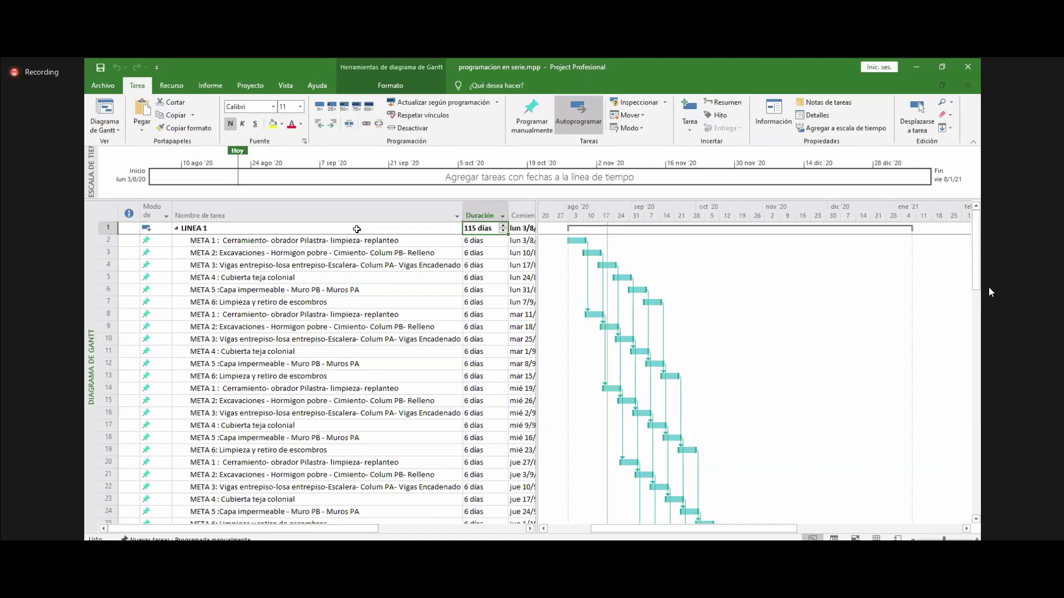
{"action": "left_click_drag", "start_coordinate": [358, 229], "coordinate": [379, 450]}
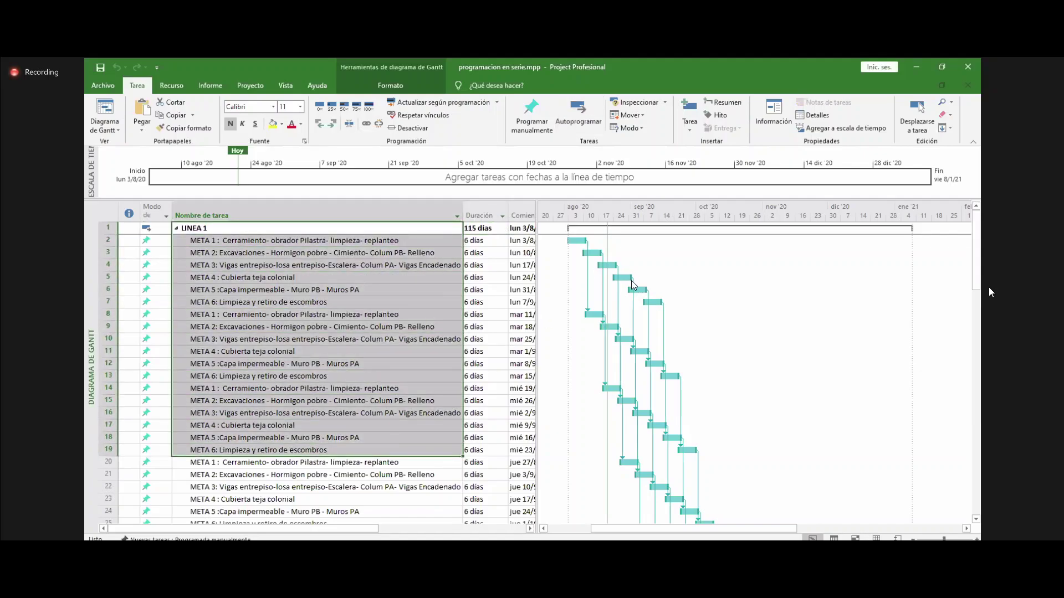
Examine the staggered META bars and their links on the Gantt chart at a daily timescale from 3 August 2020.
{"action": "scroll", "coordinate": [632, 283], "scroll_direction": "up", "scroll_amount": 3}
{"action": "scroll", "coordinate": [641, 294], "scroll_direction": "down", "scroll_amount": 3}
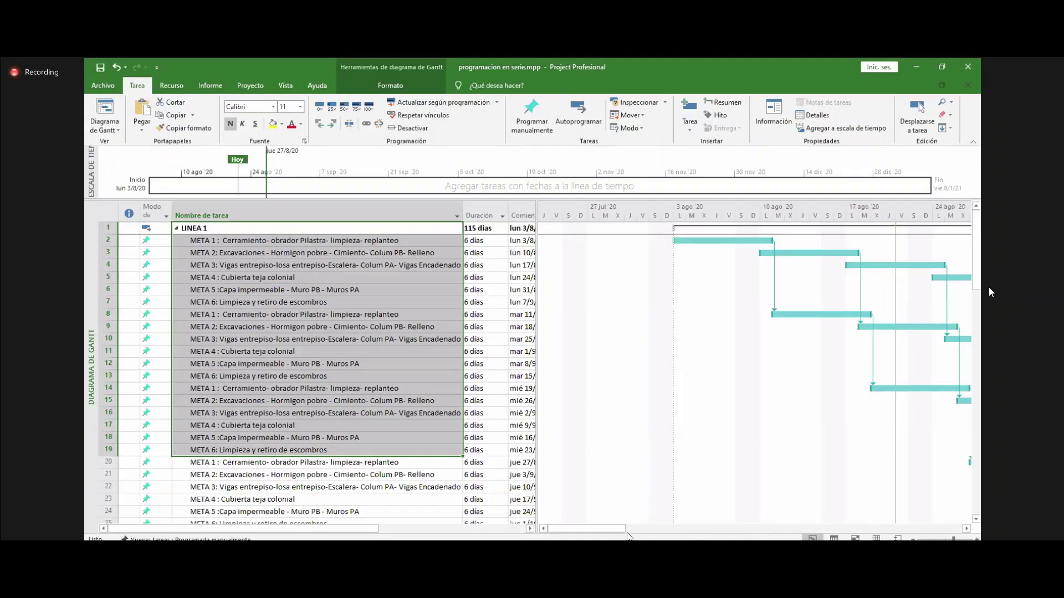
{"action": "left_click_drag", "start_coordinate": [619, 529], "coordinate": [636, 530]}
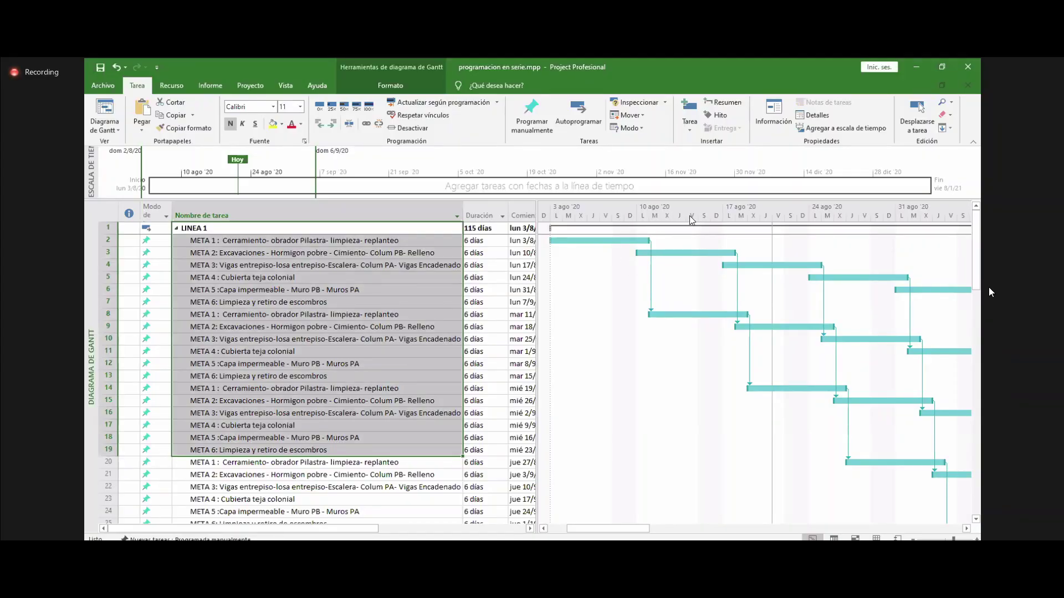
{"action": "left_click", "coordinate": [677, 254]}
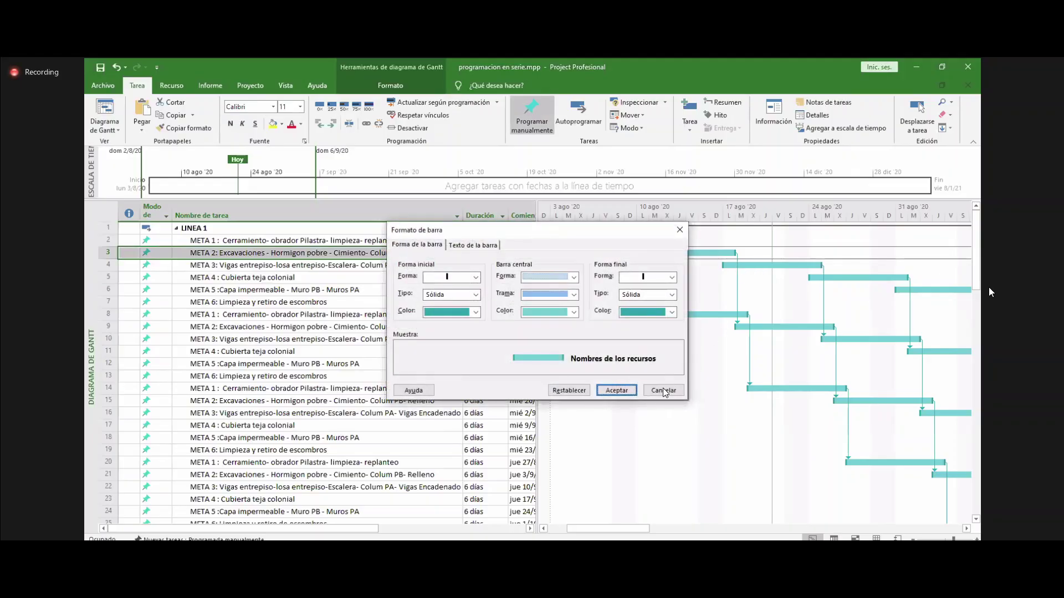
{"action": "left_click", "coordinate": [663, 391]}
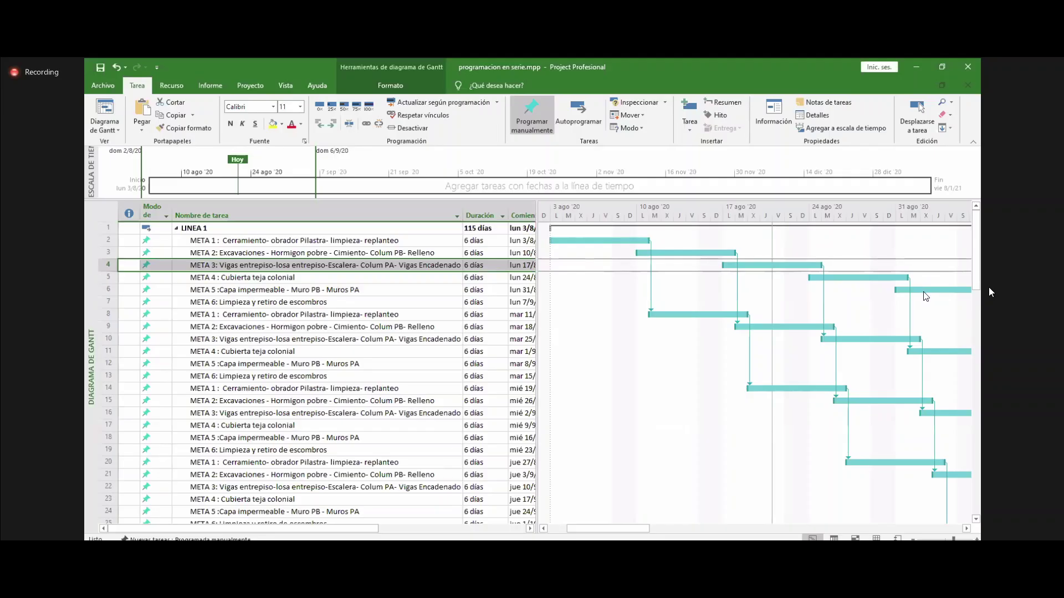
{"action": "left_click", "coordinate": [779, 325]}
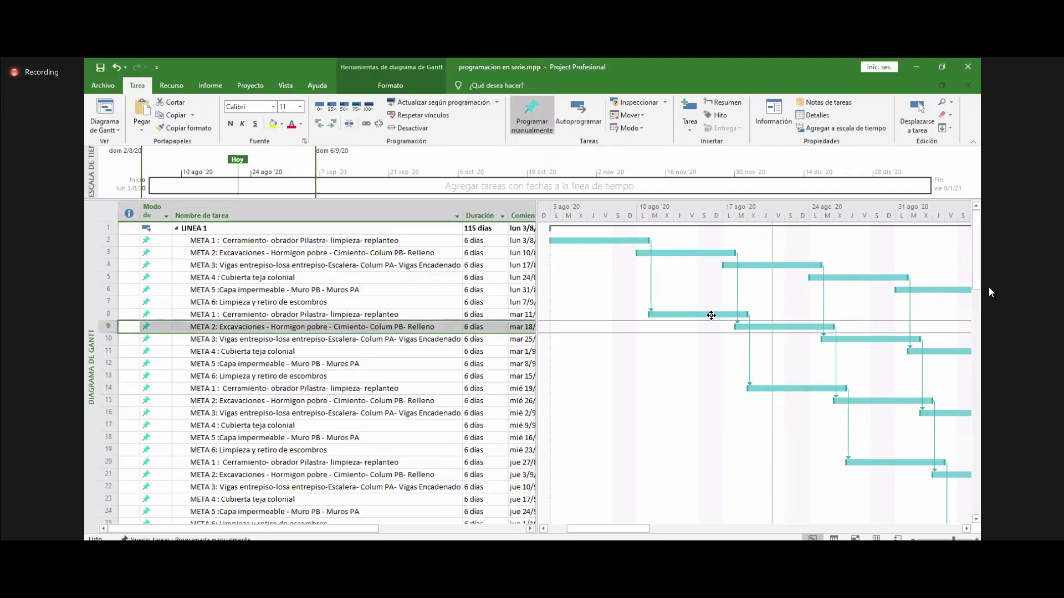
{"action": "left_click", "coordinate": [707, 314]}
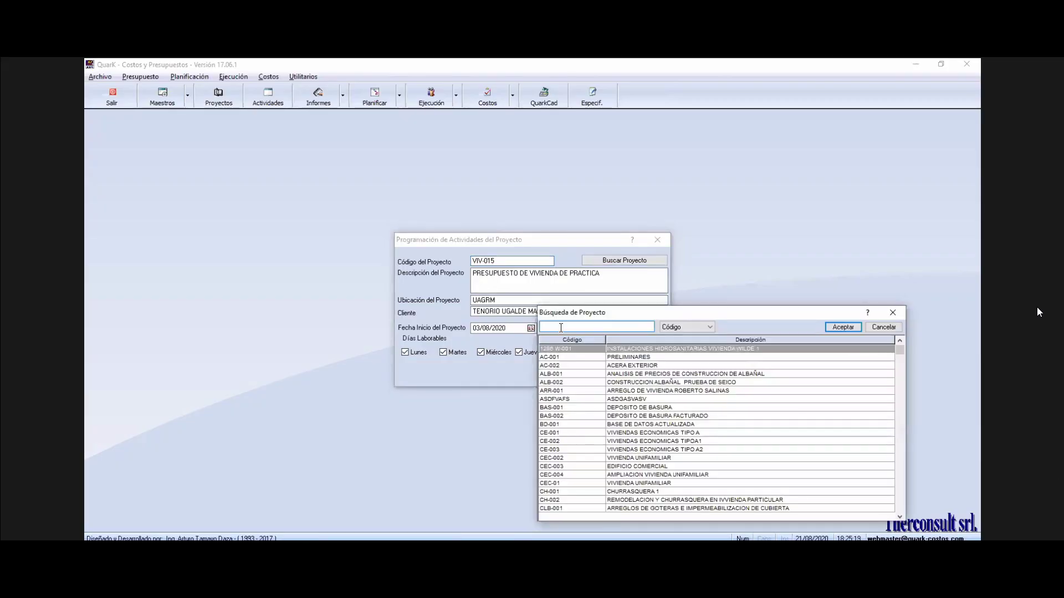
In QuarK, search the projects for code COSE and open the activity schedule of COSE-001, PRESUPUESTO 60 VIVIENDAS.
{"action": "type", "text": "COSE"}
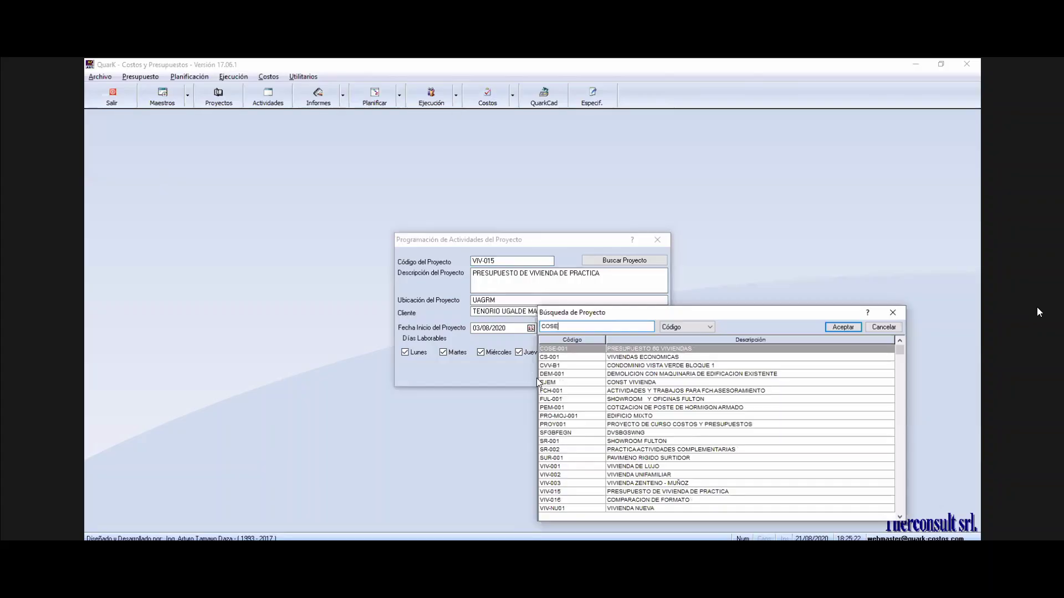
{"action": "double_click", "coordinate": [611, 349]}
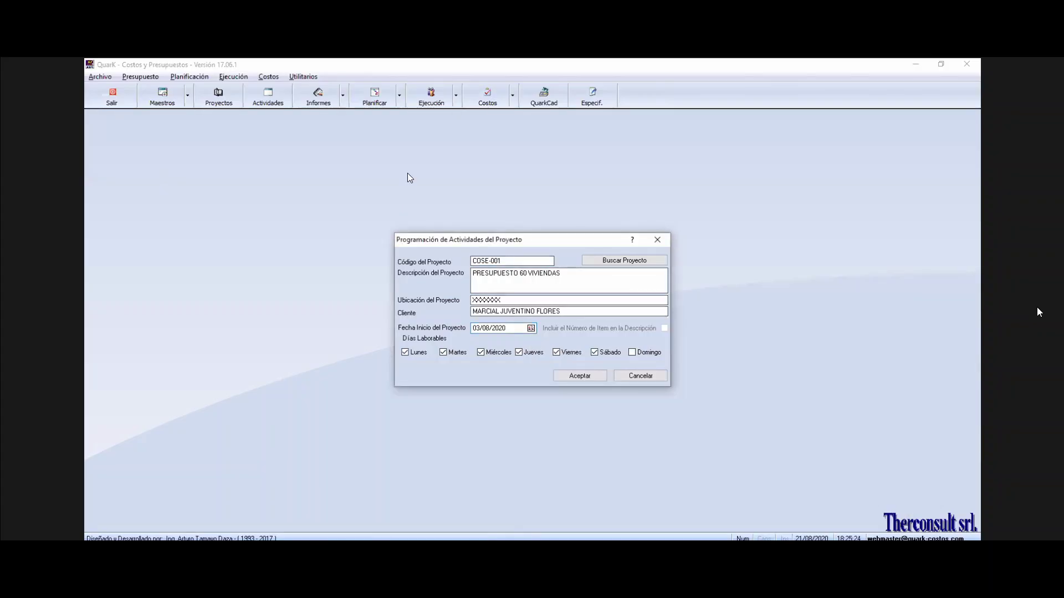
{"action": "left_click", "coordinate": [409, 160]}
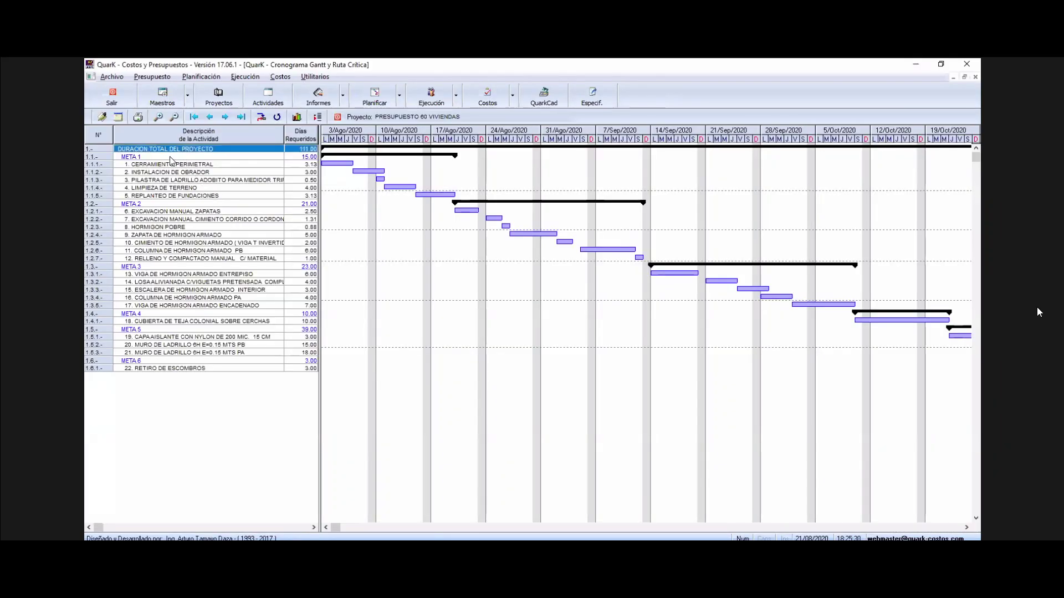
Review the META 1 row and the total project duration in the Gantt schedule.
{"action": "left_click", "coordinate": [172, 157]}
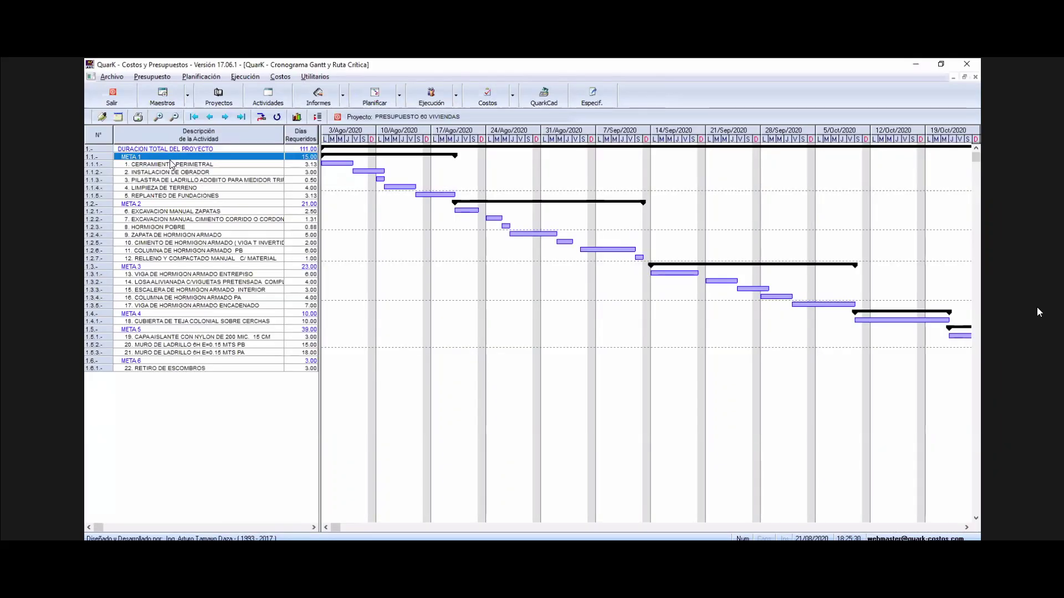
{"action": "left_click", "coordinate": [406, 83]}
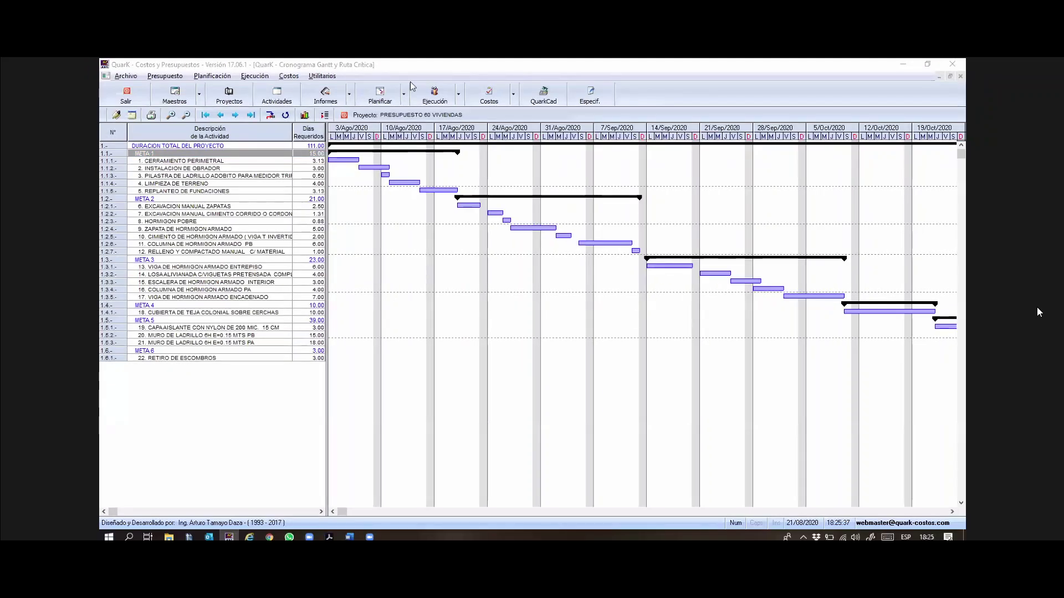
{"action": "left_click", "coordinate": [308, 146]}
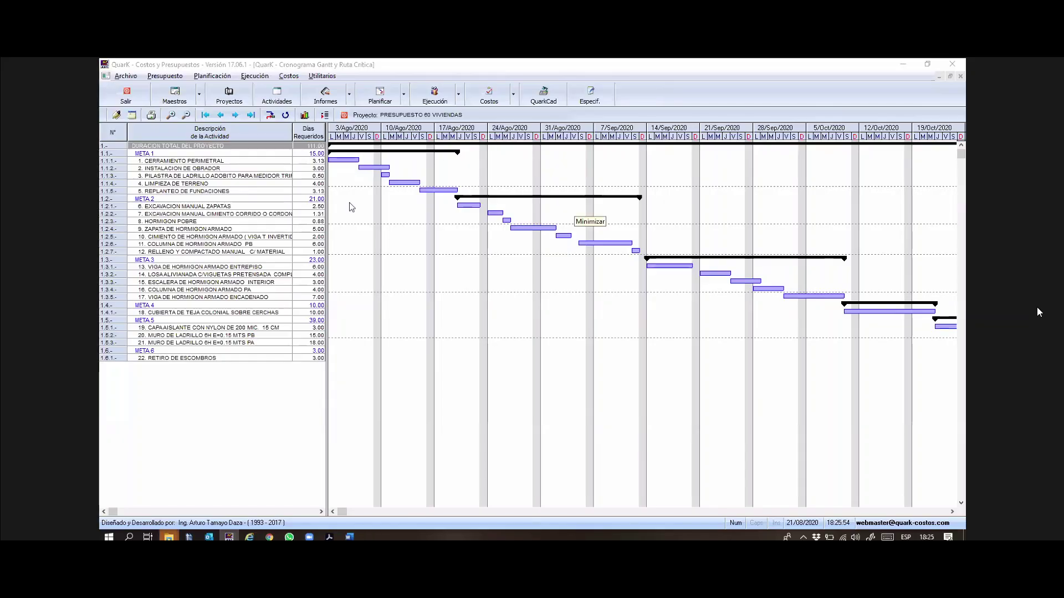
Examine how the scheduled activities are grouped under META 1 to META 6, from Cerramiento Perimetral to Retiro de Escombros.
{"action": "left_click", "coordinate": [161, 153]}
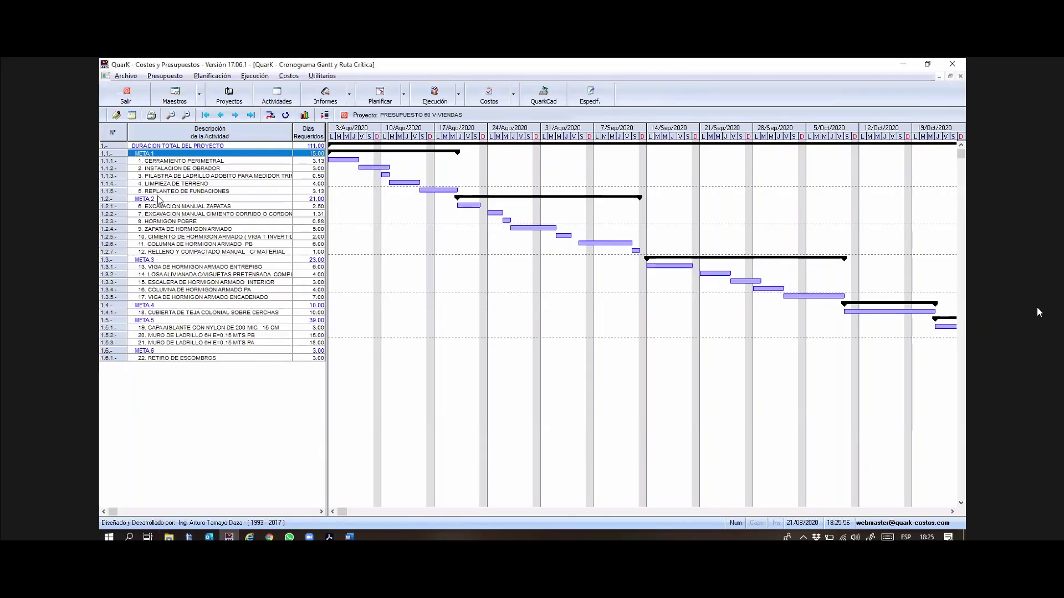
{"action": "left_click", "coordinate": [160, 199]}
{"action": "left_click", "coordinate": [167, 260]}
{"action": "left_click", "coordinate": [164, 305]}
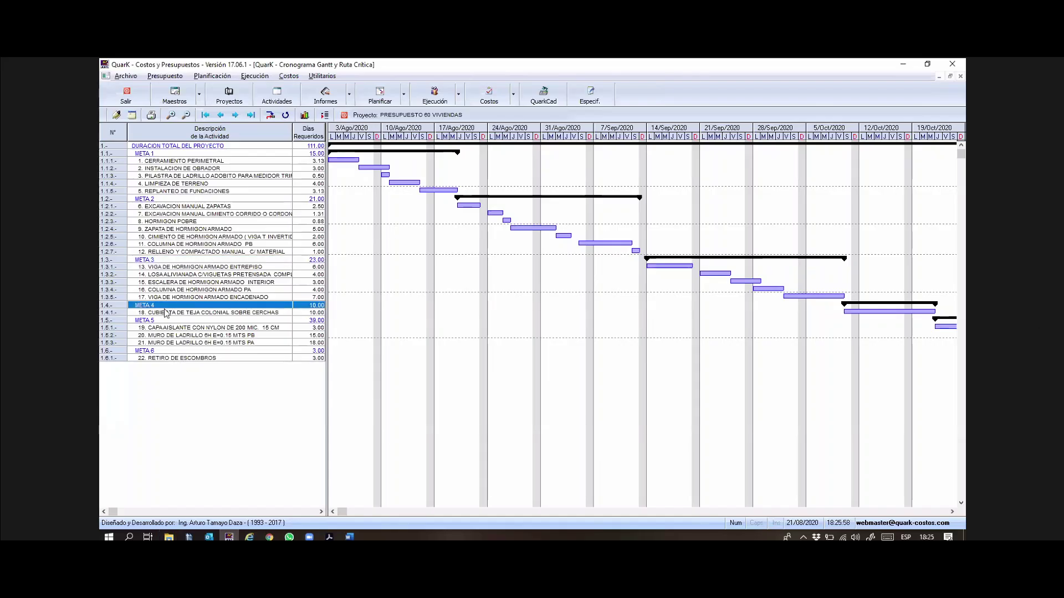
{"action": "left_click", "coordinate": [164, 321]}
{"action": "left_click", "coordinate": [162, 351]}
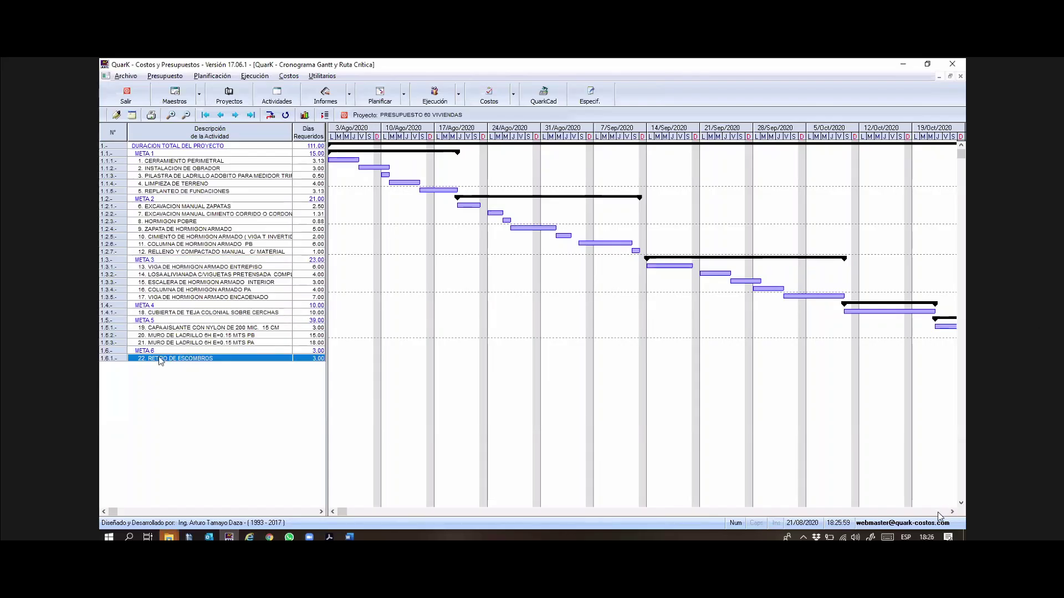
{"action": "left_click", "coordinate": [159, 321]}
{"action": "left_click", "coordinate": [158, 297]}
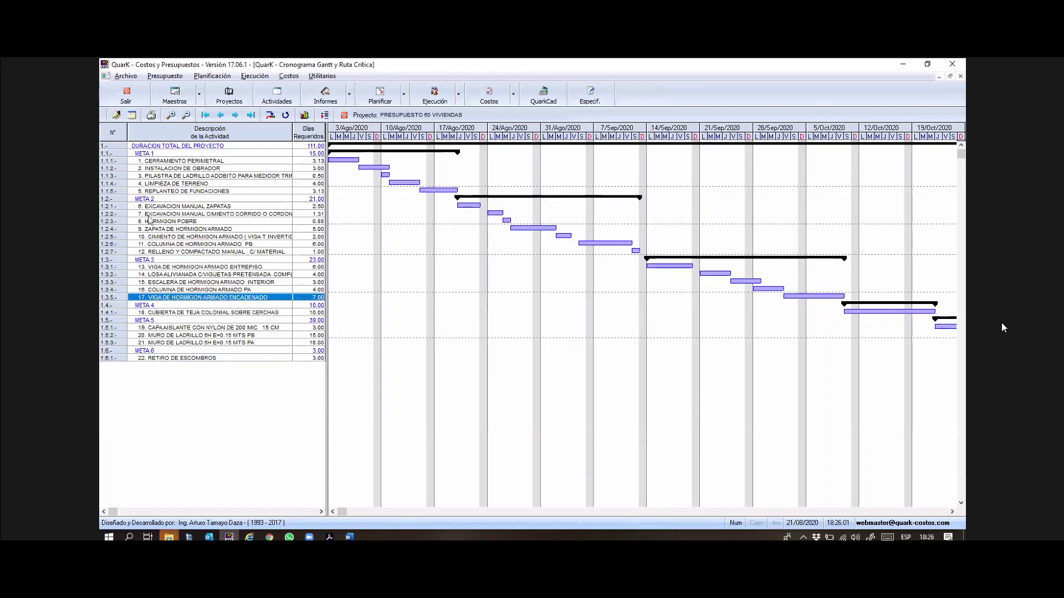
{"action": "left_click", "coordinate": [144, 153]}
{"action": "left_click", "coordinate": [147, 199]}
{"action": "left_click", "coordinate": [150, 253]}
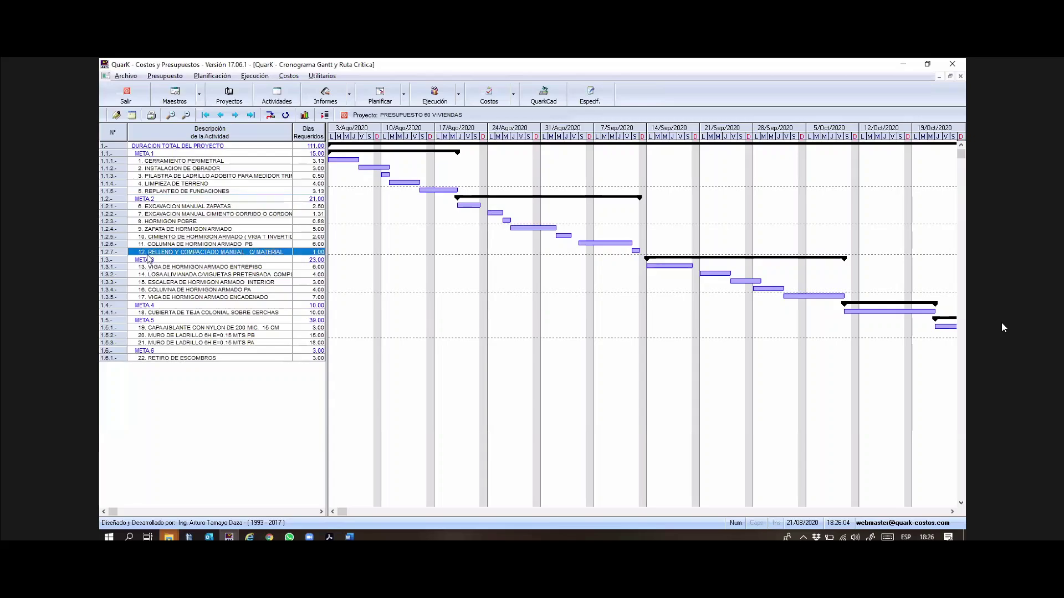
Close the Gantt schedule and open the activities and work volumes of project COSE-001, found by searching for code COSE.
{"action": "left_click", "coordinate": [344, 116]}
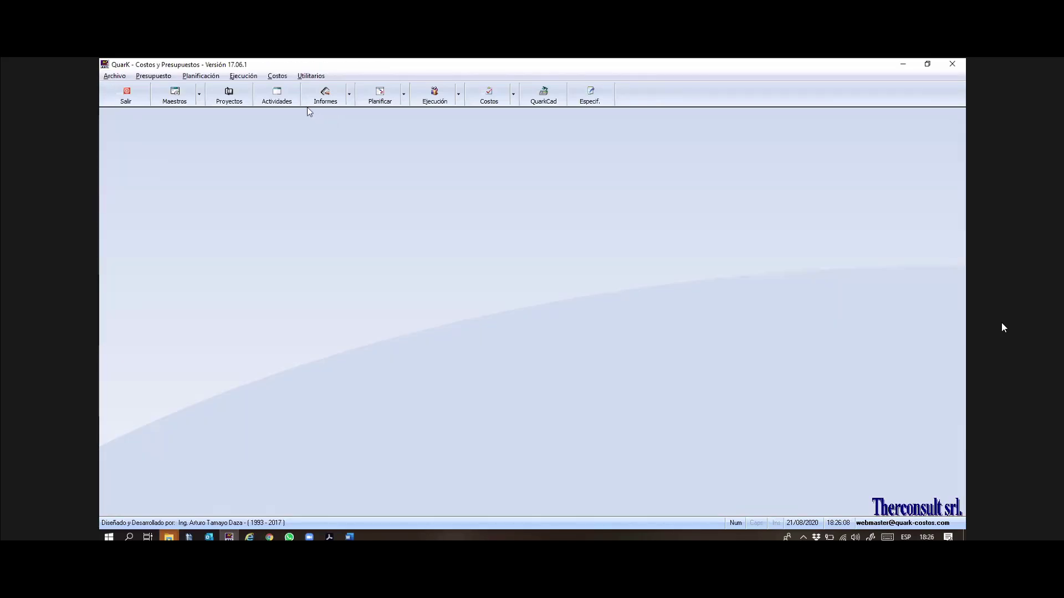
{"action": "left_click", "coordinate": [277, 95]}
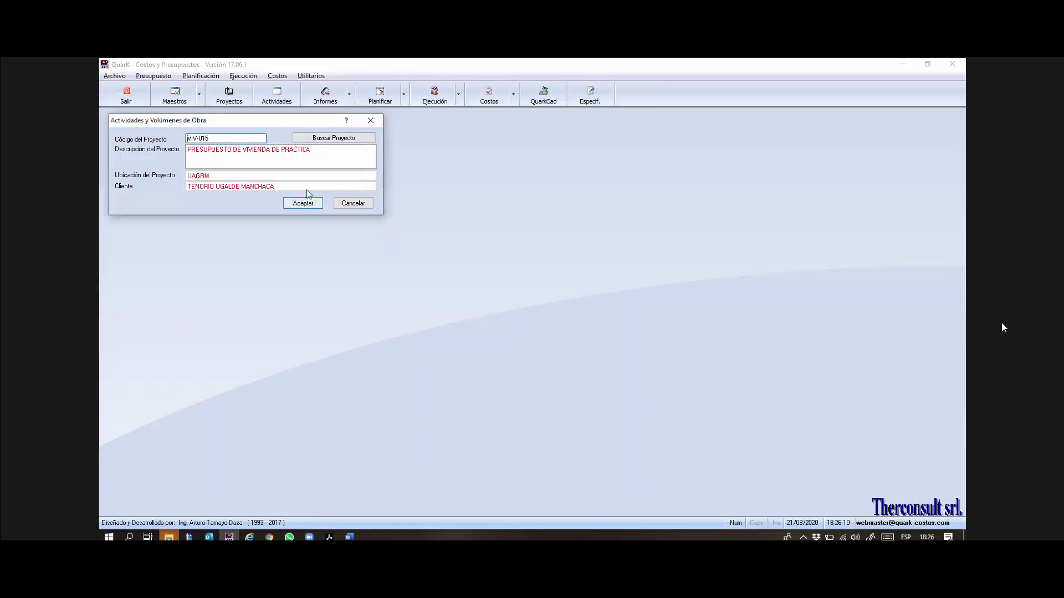
{"action": "left_click", "coordinate": [327, 141]}
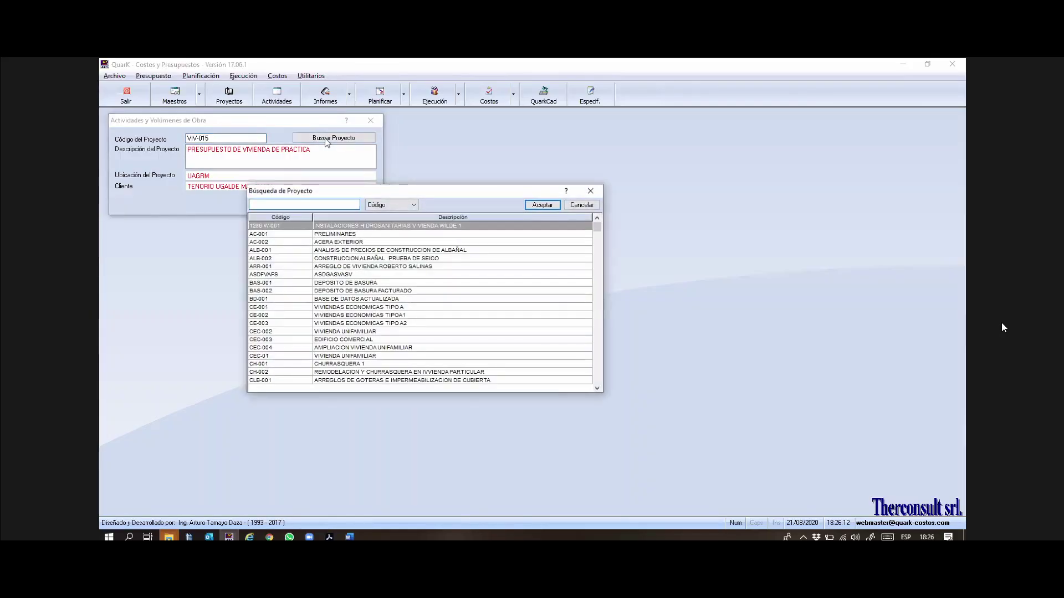
{"action": "type", "text": "COSE"}
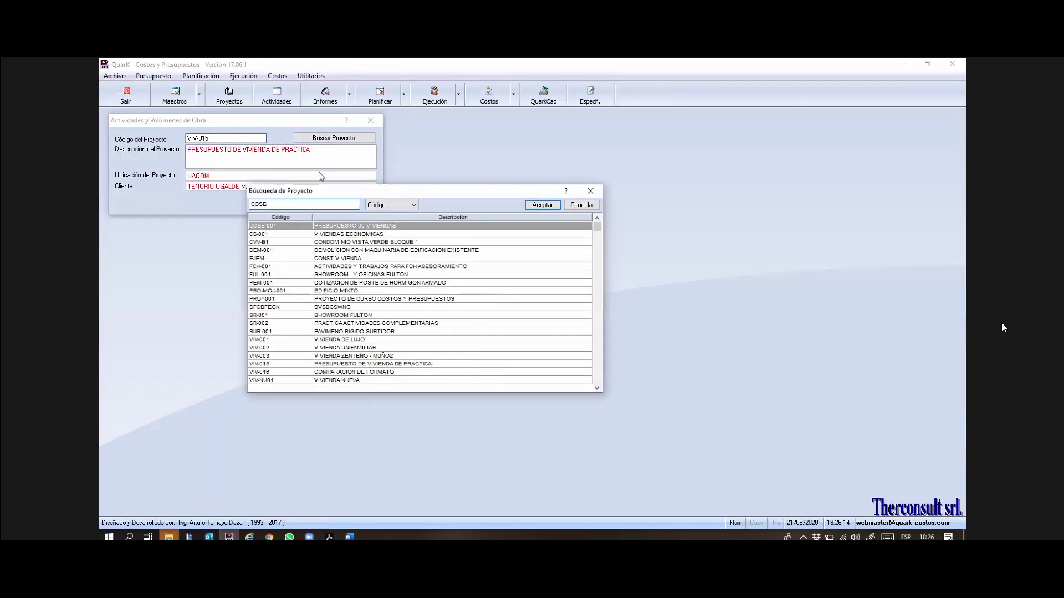
{"action": "double_click", "coordinate": [339, 231]}
{"action": "left_click", "coordinate": [308, 203]}
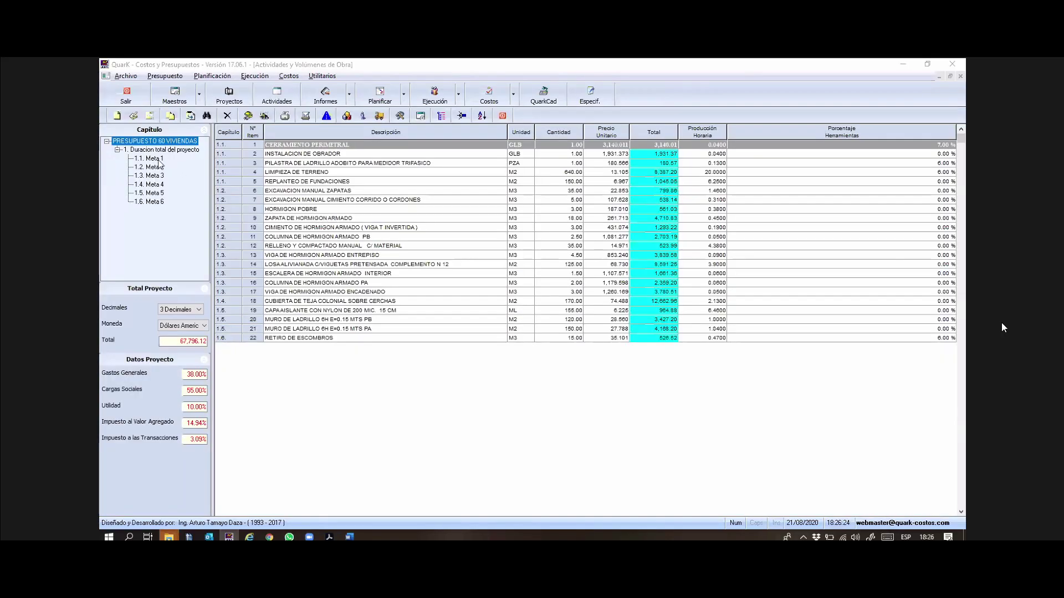
Examine the chapter tree of PRESUPUESTO 60 VIVIENDAS, from Duracion total del proyecto through its Meta chapters, returning to Meta 1.
{"action": "left_click", "coordinate": [159, 164]}
{"action": "left_click", "coordinate": [158, 175]}
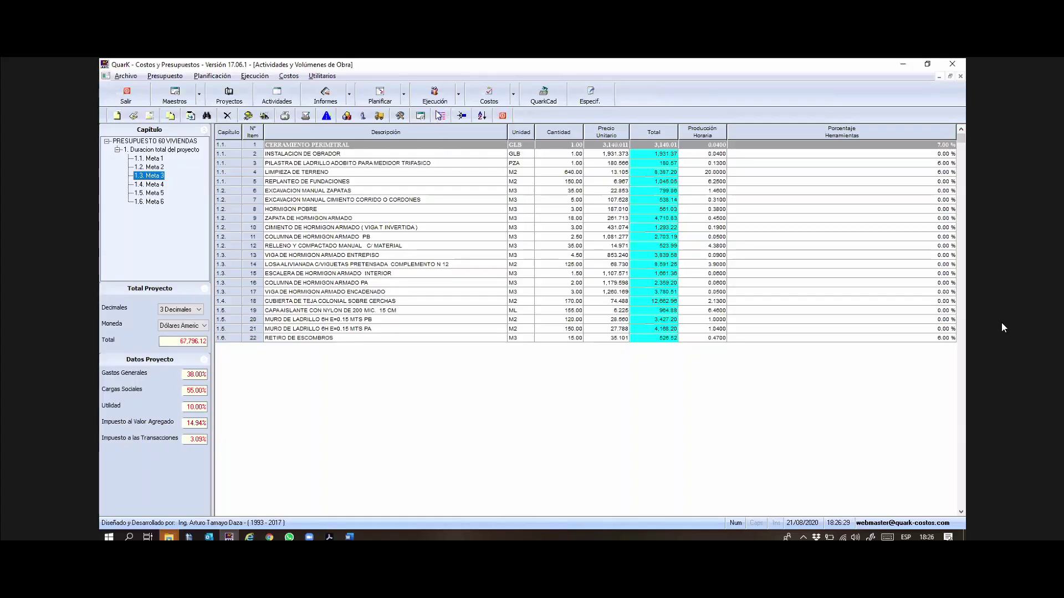
{"action": "left_click", "coordinate": [162, 150]}
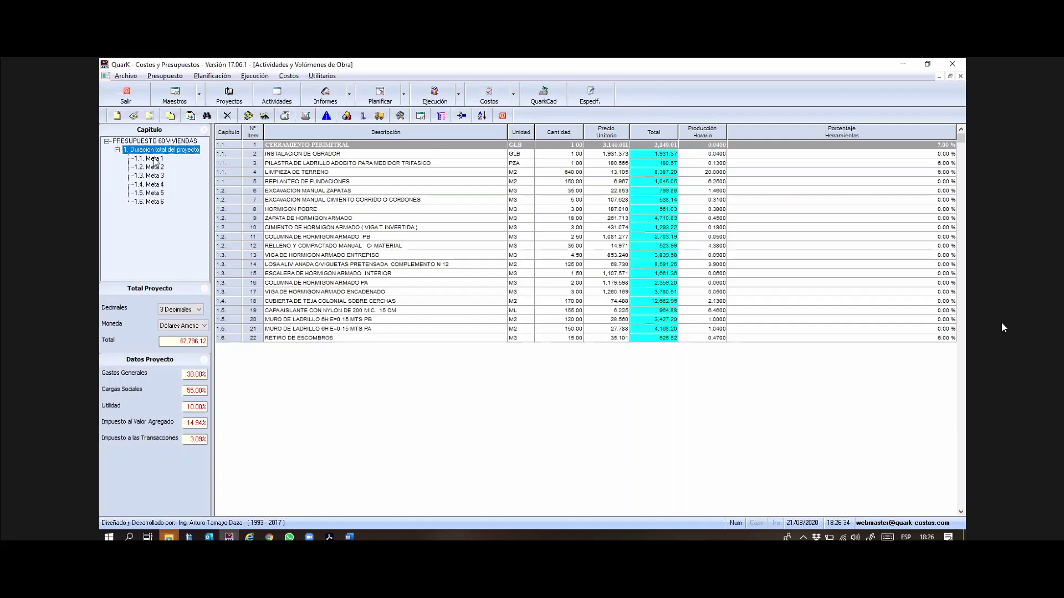
{"action": "left_click", "coordinate": [155, 160]}
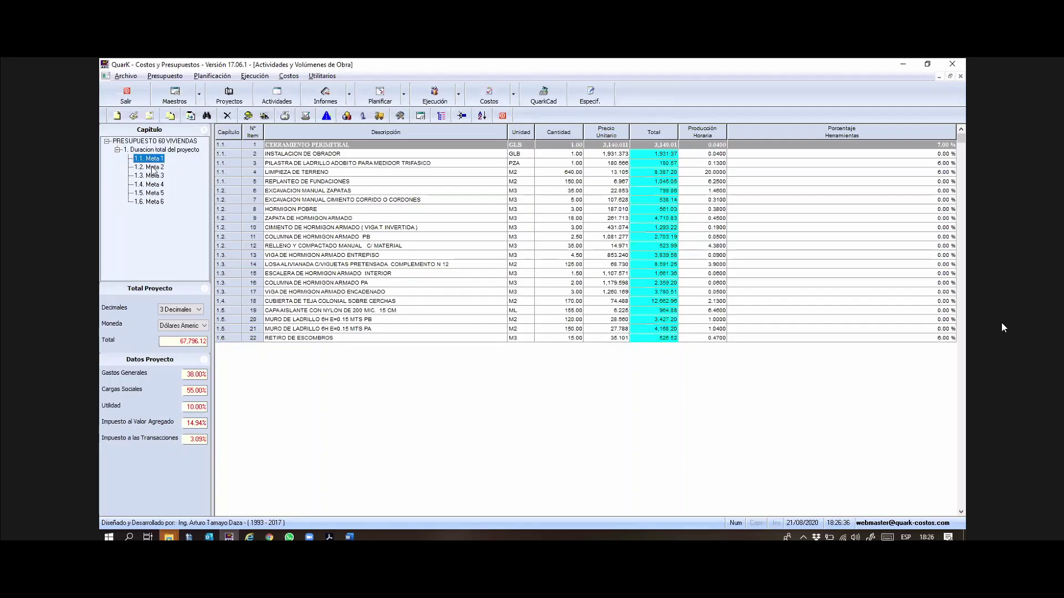
{"action": "left_click", "coordinate": [153, 168]}
{"action": "key", "text": "Down"}
{"action": "key", "text": "Down"}
{"action": "key", "text": "Down"}
{"action": "key", "text": "Down"}
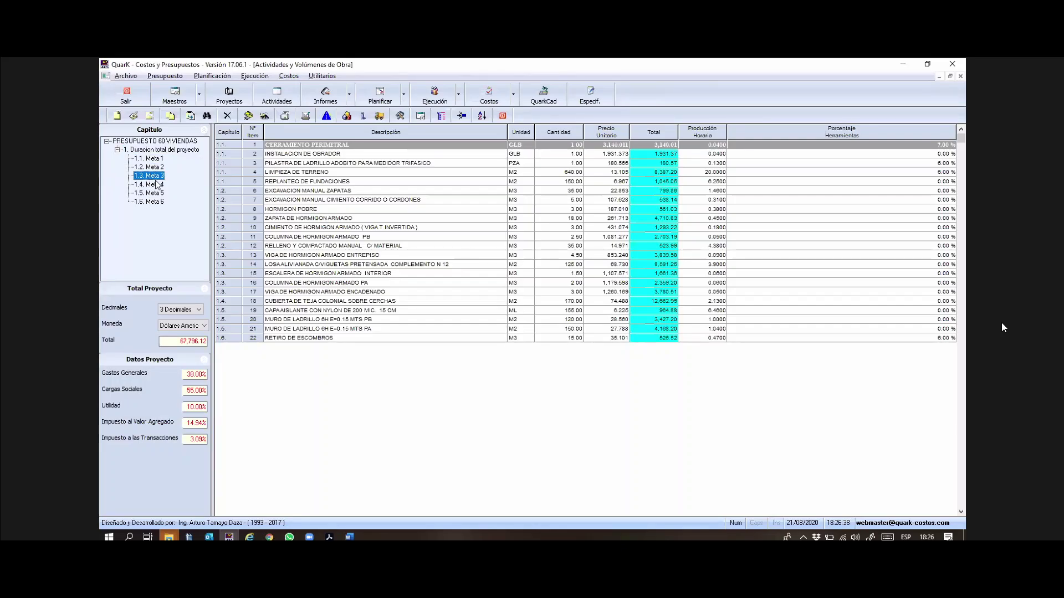
{"action": "left_click", "coordinate": [156, 160]}
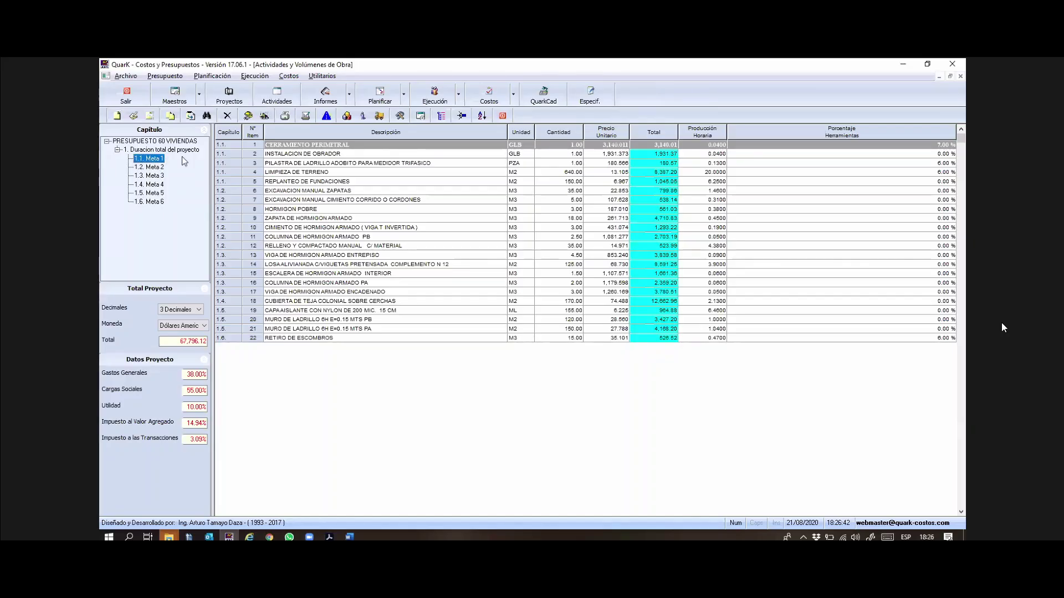
Review which activities carry chapter numbers 1.1 and 1.2, from Cerramiento Perimetral to Excavacion Manual Cimiento Corrido.
{"action": "left_click", "coordinate": [222, 148]}
{"action": "key", "text": "Down"}
{"action": "key", "text": "Down"}
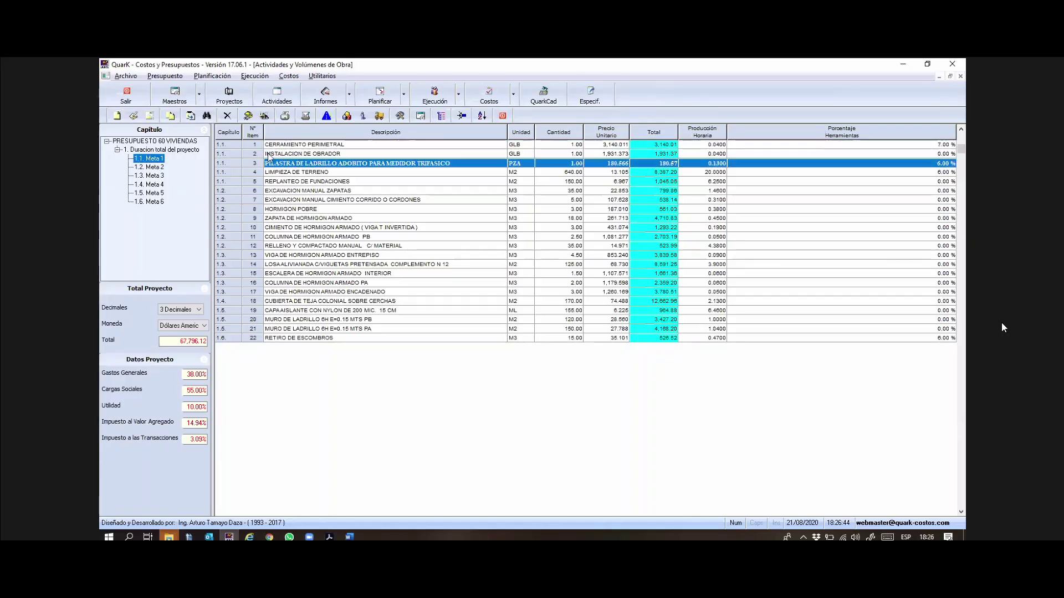
{"action": "left_click", "coordinate": [274, 145]}
{"action": "left_click", "coordinate": [276, 162]}
{"action": "key", "text": "Down"}
{"action": "key", "text": "Down"}
{"action": "key", "text": "Down"}
{"action": "key", "text": "Down"}
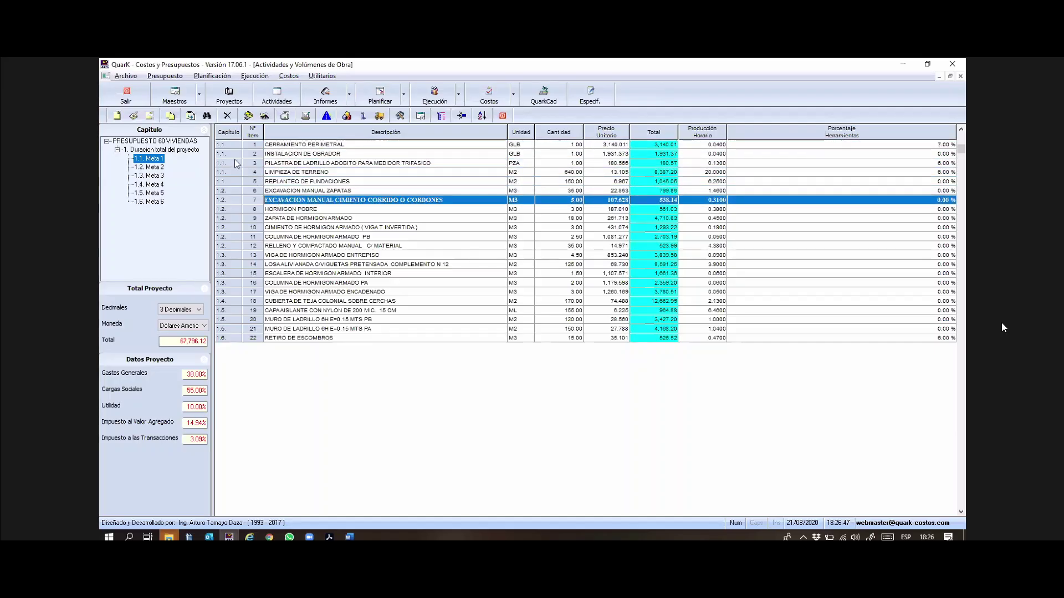
{"action": "left_click", "coordinate": [221, 147]}
{"action": "left_click", "coordinate": [218, 161]}
Go through chapters Meta 1 to Meta 6 in the chapter tree, ending on Meta 3, to compare them with the activity list.
{"action": "left_click", "coordinate": [152, 161]}
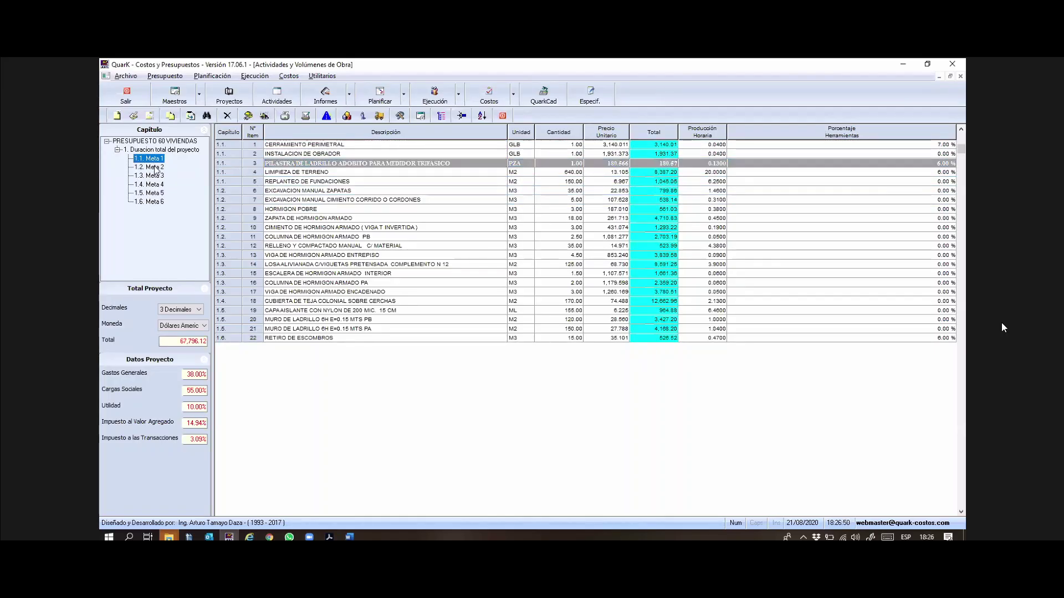
{"action": "left_click", "coordinate": [156, 167]}
{"action": "left_click", "coordinate": [156, 176]}
{"action": "left_click", "coordinate": [158, 184]}
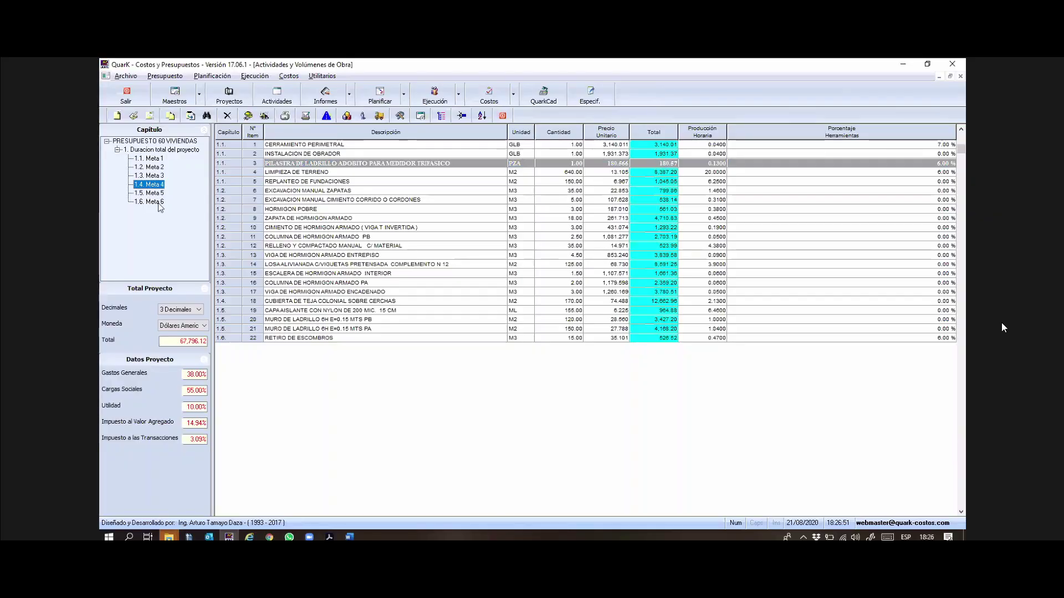
{"action": "left_click", "coordinate": [158, 201]}
{"action": "left_click", "coordinate": [158, 184]}
{"action": "left_click", "coordinate": [157, 176]}
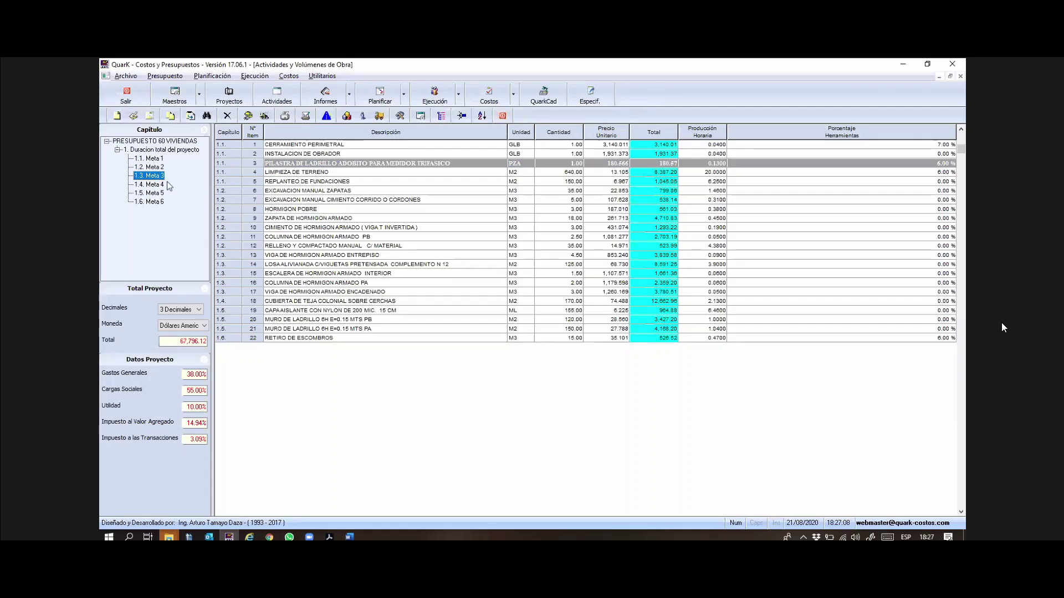
Close the activities and work volumes and open the Gantt activity schedule of project COSE-001.
{"action": "left_click", "coordinate": [502, 116]}
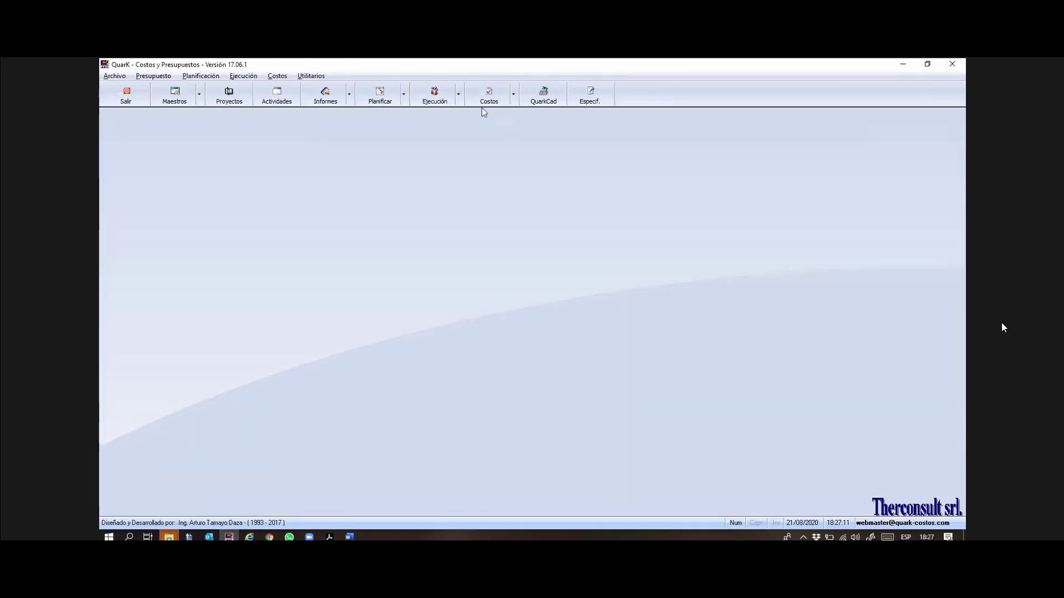
{"action": "left_click", "coordinate": [201, 76]}
{"action": "left_click", "coordinate": [218, 88]}
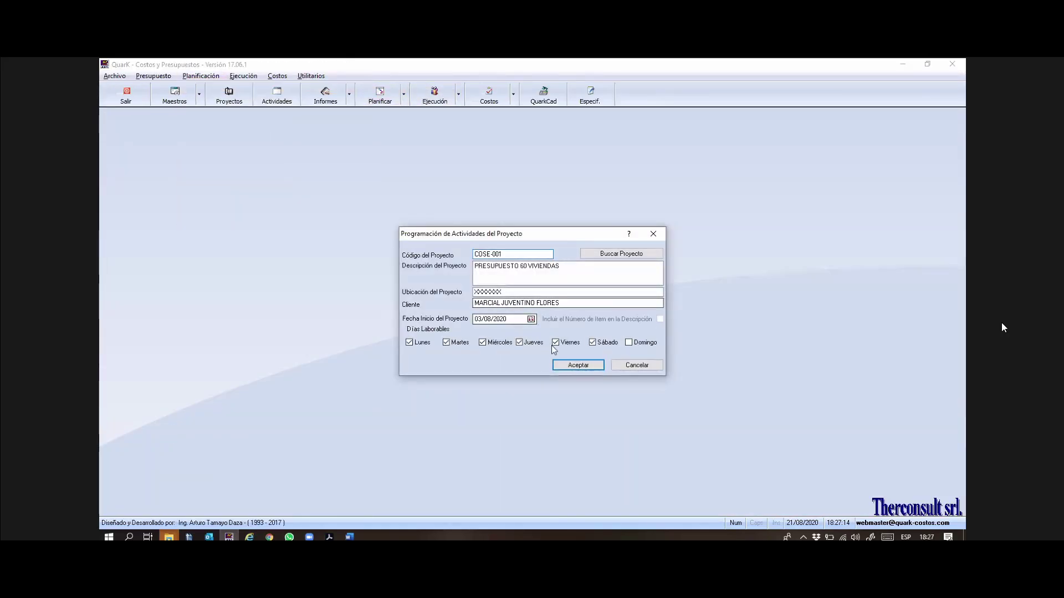
{"action": "left_click", "coordinate": [578, 365]}
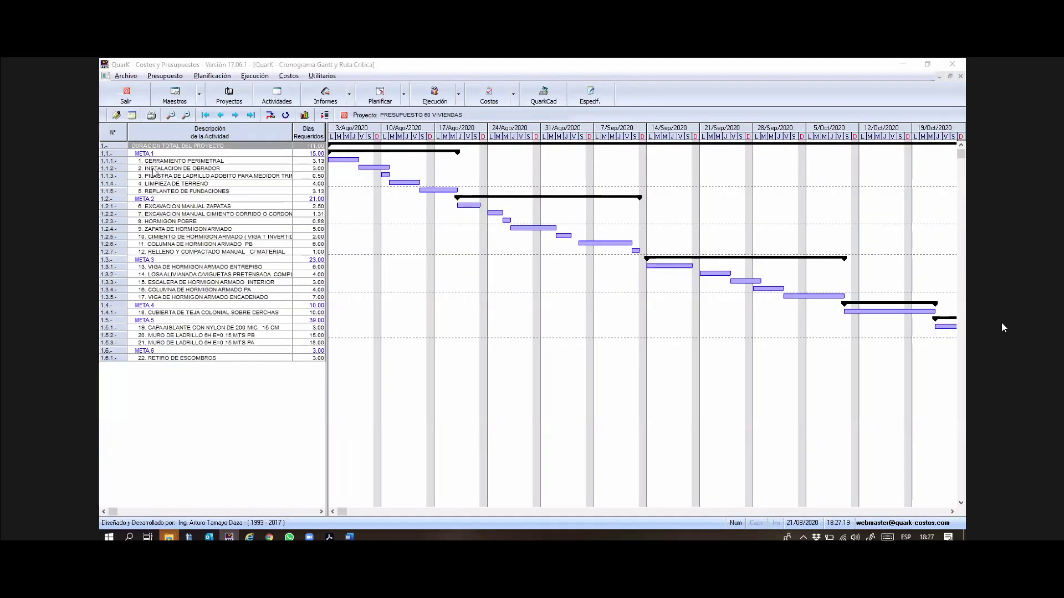
Review the required days of META 1, META 3, META 4 and META 5 in the Gantt schedule.
{"action": "left_click", "coordinate": [144, 154]}
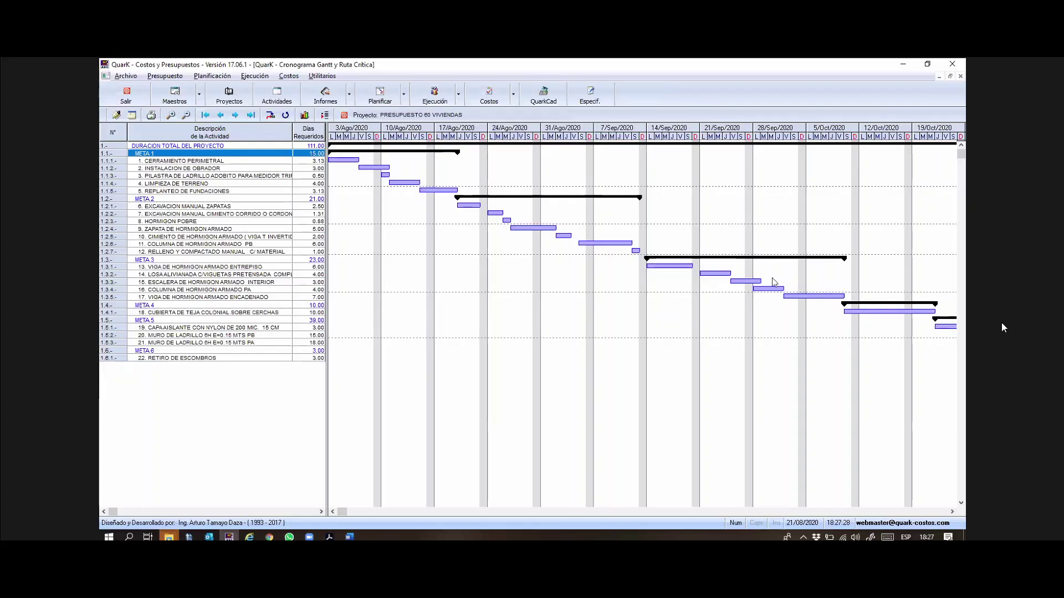
{"action": "left_click", "coordinate": [314, 260]}
{"action": "left_click", "coordinate": [304, 306]}
{"action": "left_click", "coordinate": [308, 320]}
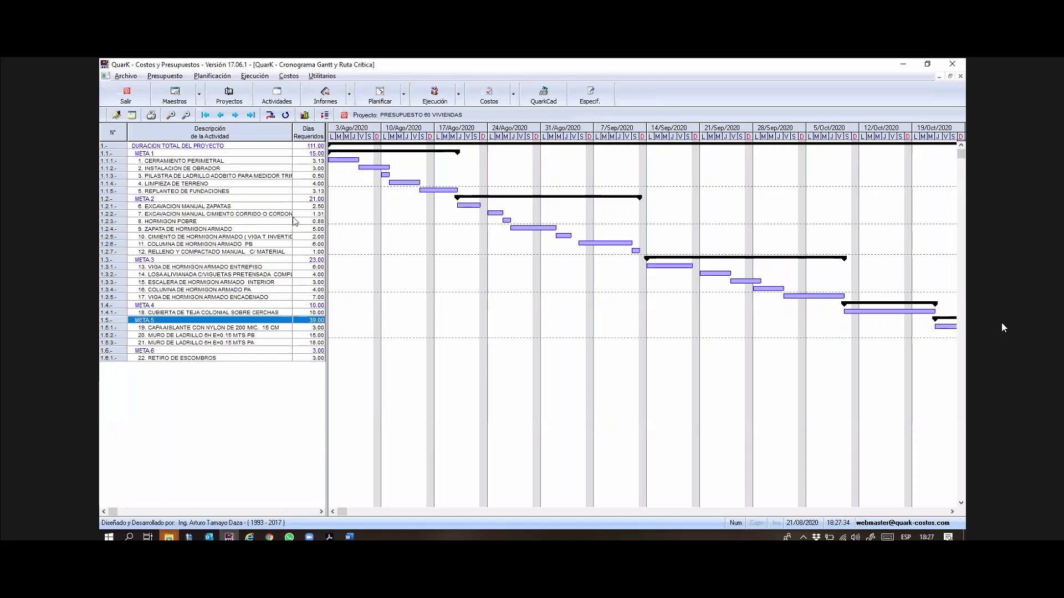
{"action": "left_click", "coordinate": [423, 84]}
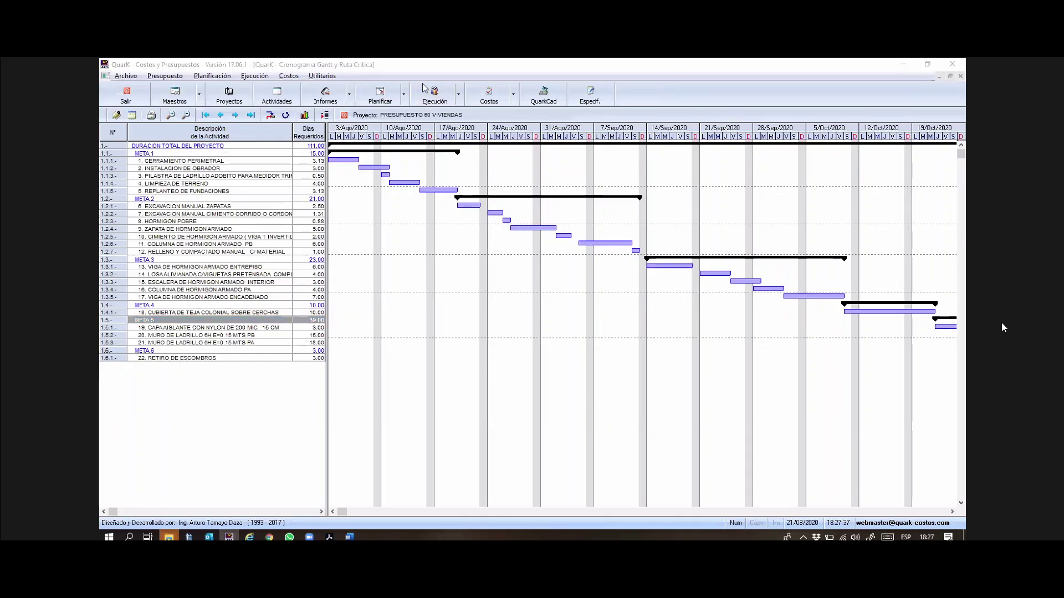